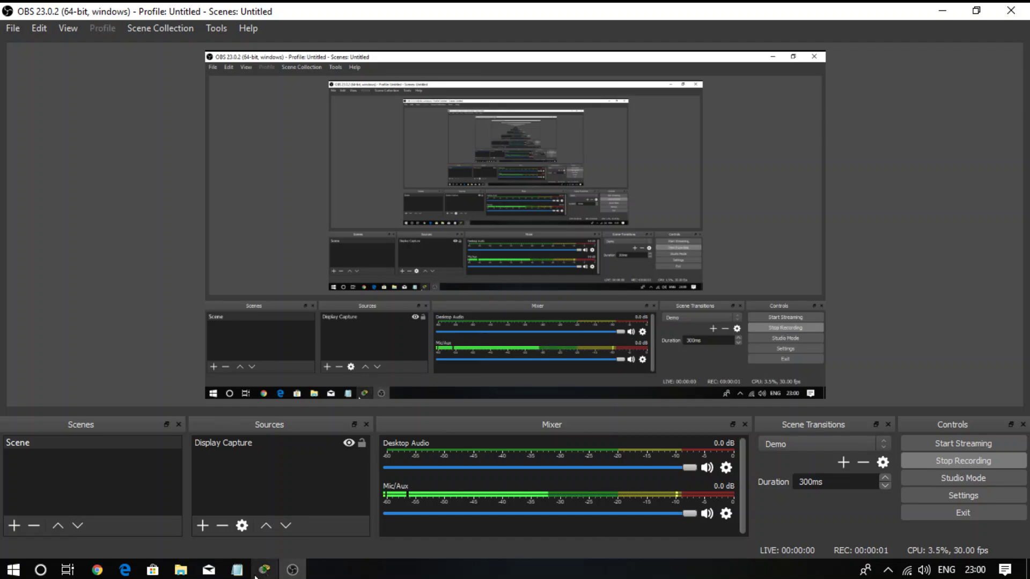
# Step: Add a 'DHCP:' text note at the upper left of the canvas beside the topology
pyautogui.click(263, 571)
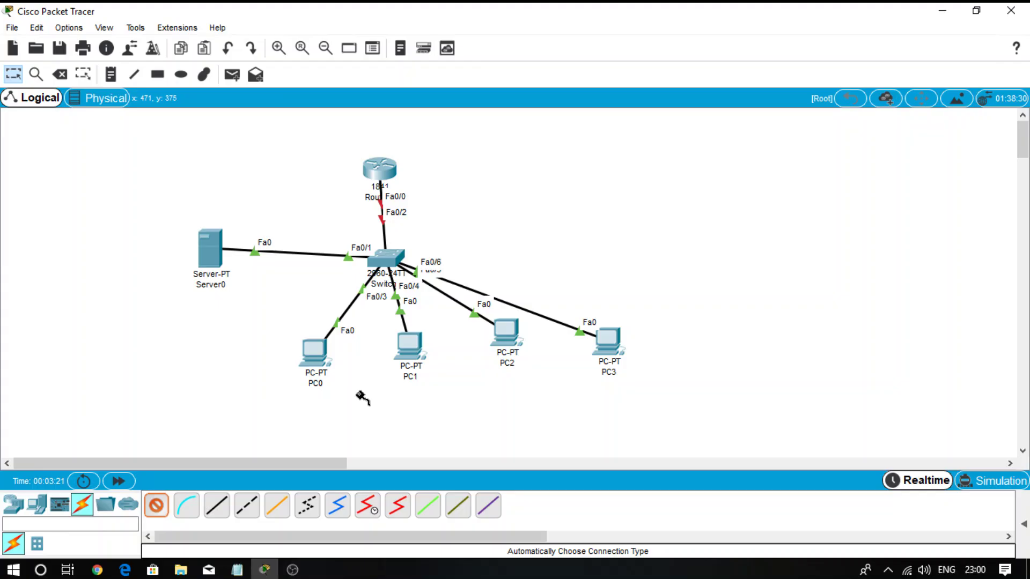
pyautogui.click(110, 75)
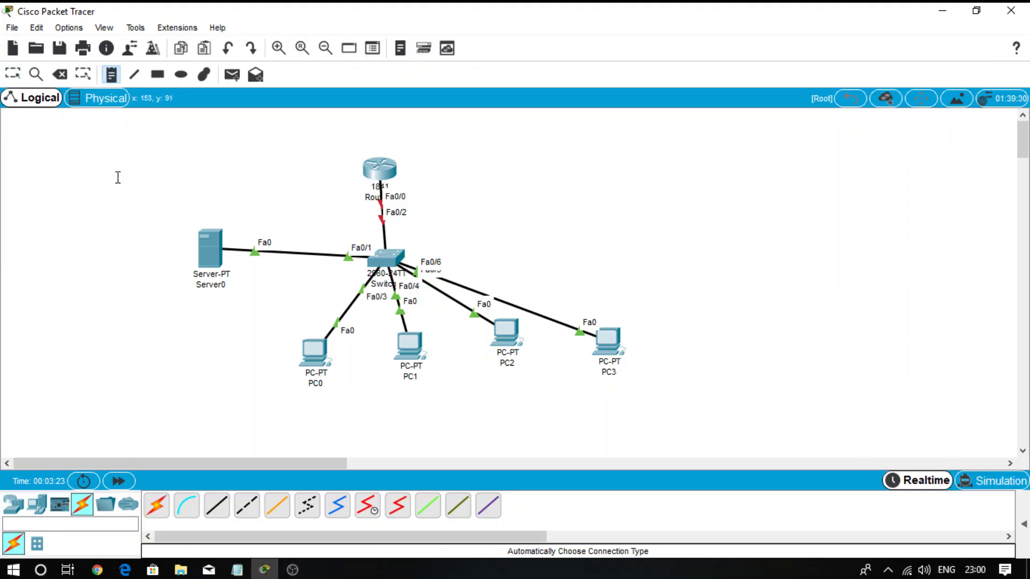
pyautogui.click(105, 166)
pyautogui.write('DHC')
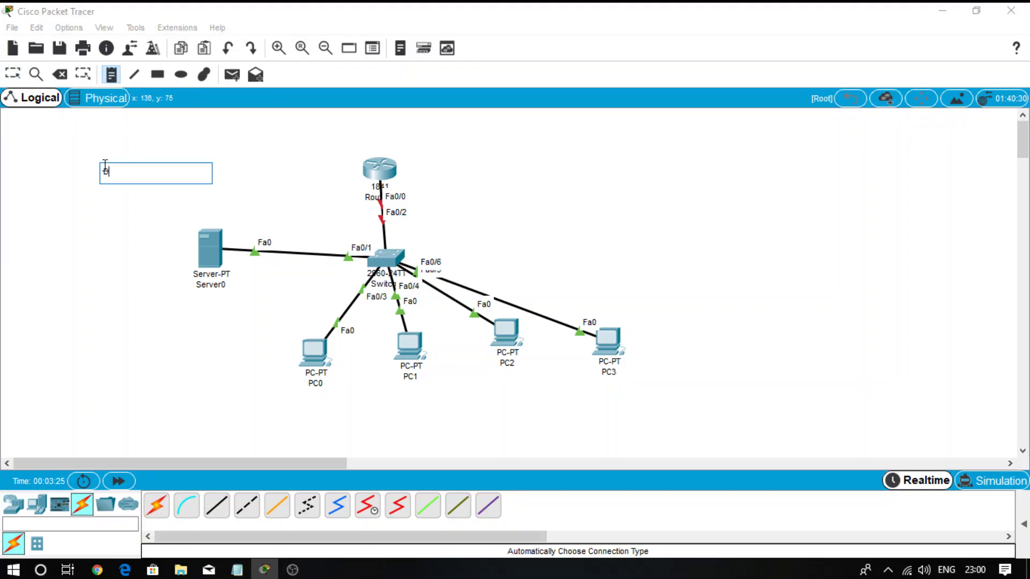
pyautogui.write('P:')
# Step: Move Router0 slightly higher above the switch
pyautogui.click(13, 74)
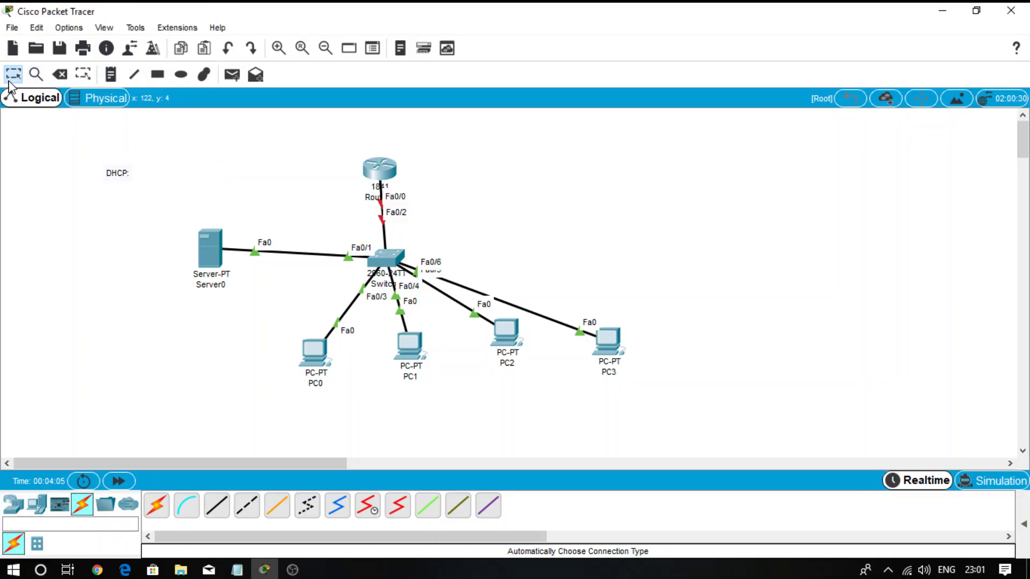
pyautogui.moveTo(387, 173); pyautogui.dragTo(399, 154)
pyautogui.moveTo(167, 127); pyautogui.dragTo(663, 397)
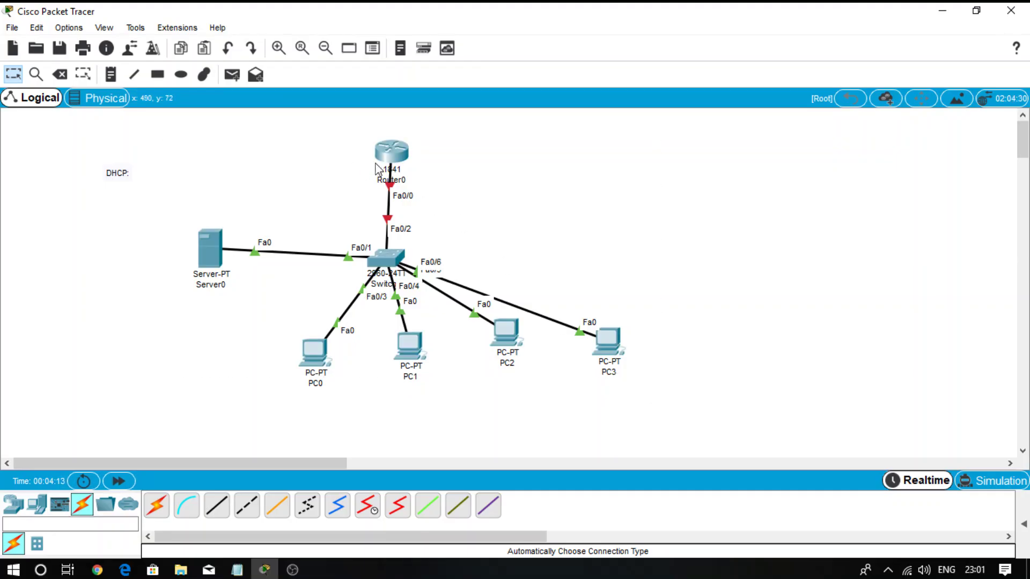
pyautogui.moveTo(389, 167)
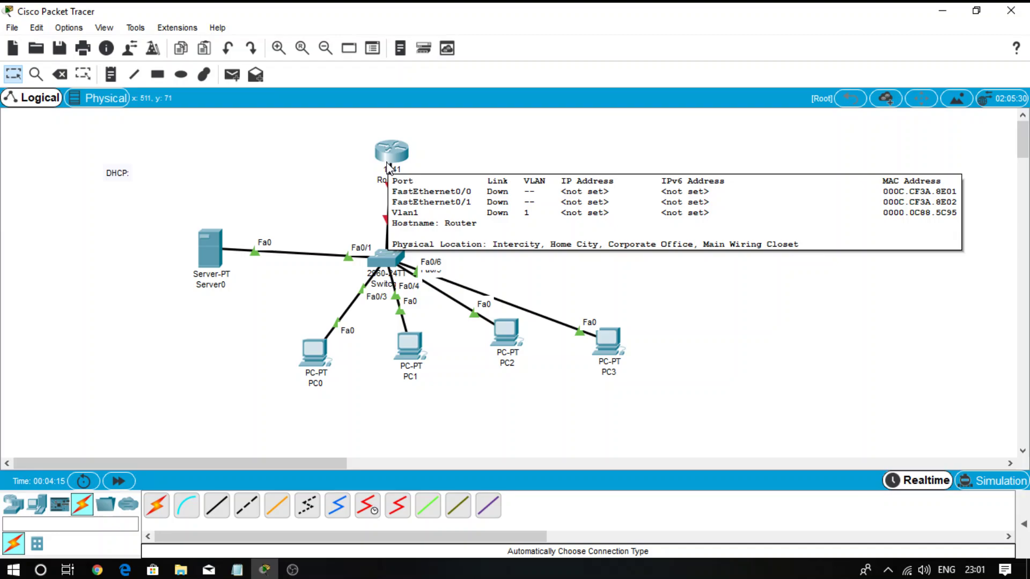
pyautogui.moveTo(349, 166); pyautogui.dragTo(422, 202)
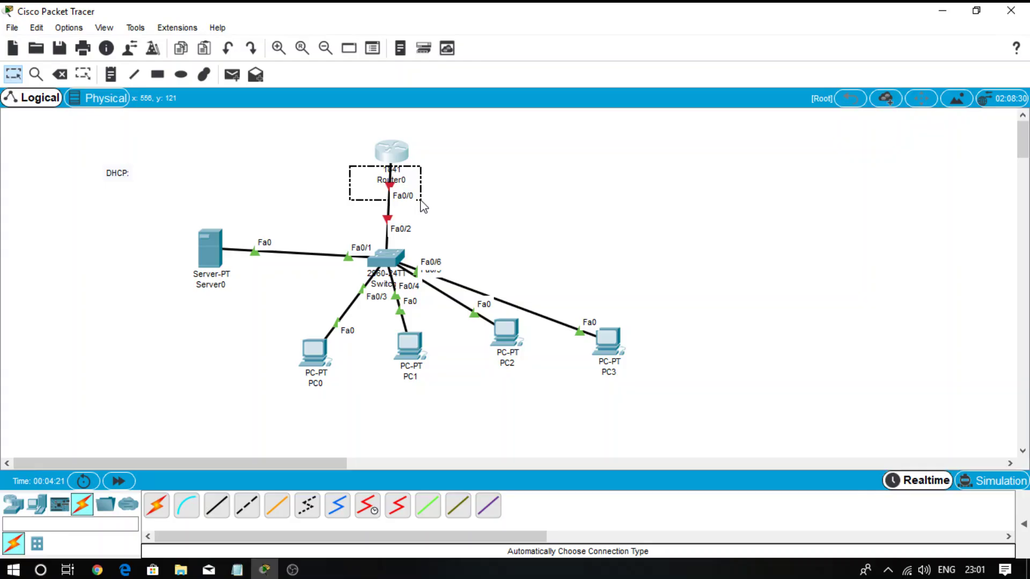
pyautogui.moveTo(424, 207); pyautogui.dragTo(421, 204)
pyautogui.click(445, 202)
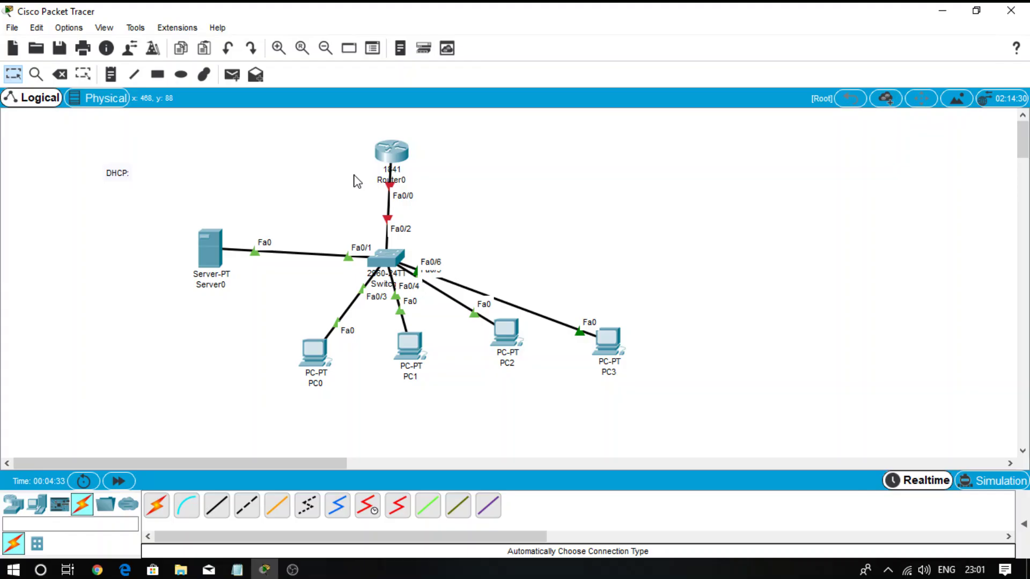
pyautogui.moveTo(353, 175); pyautogui.dragTo(421, 211)
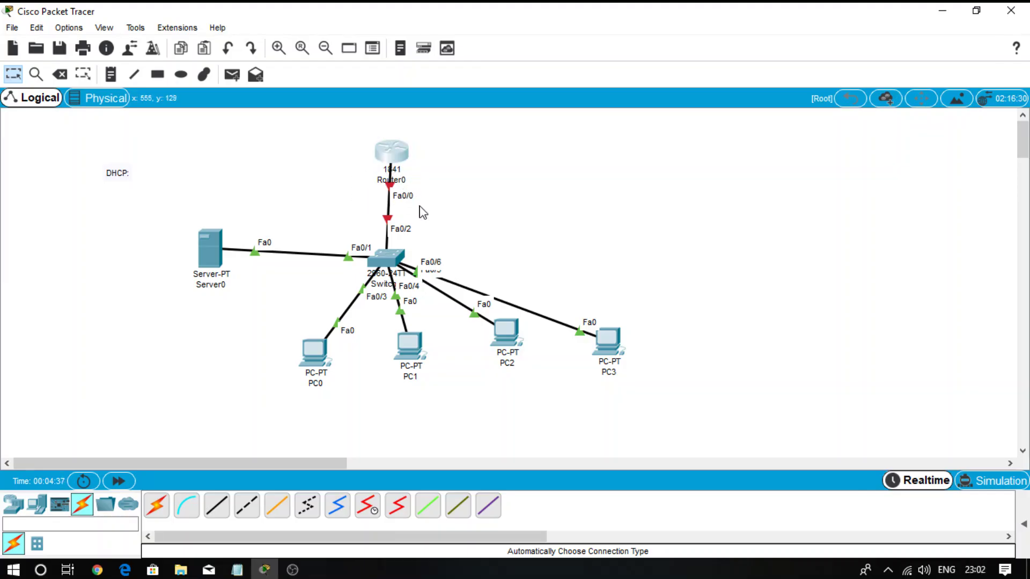
# Step: Add a '192.168.10.0' note to the right of the DHCP: note
pyautogui.click(111, 75)
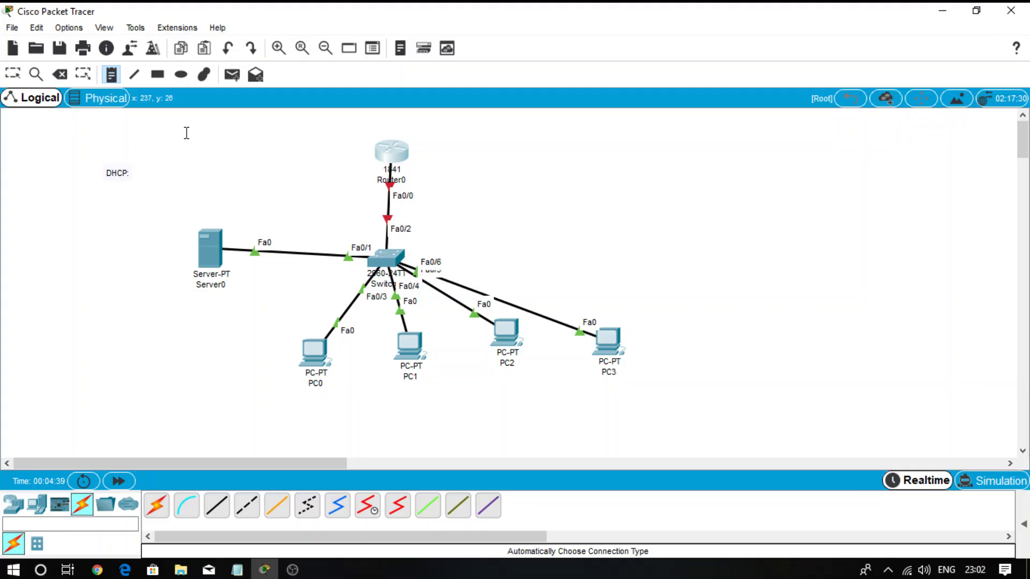
pyautogui.click(208, 157)
pyautogui.write('19')
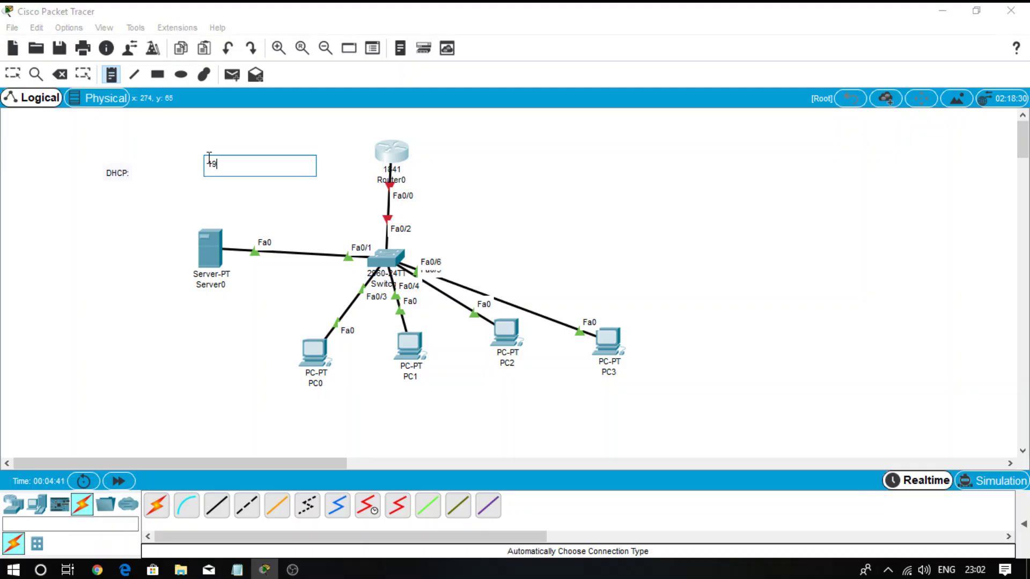
pyautogui.write('2.168.10.0')
pyautogui.click(9, 77)
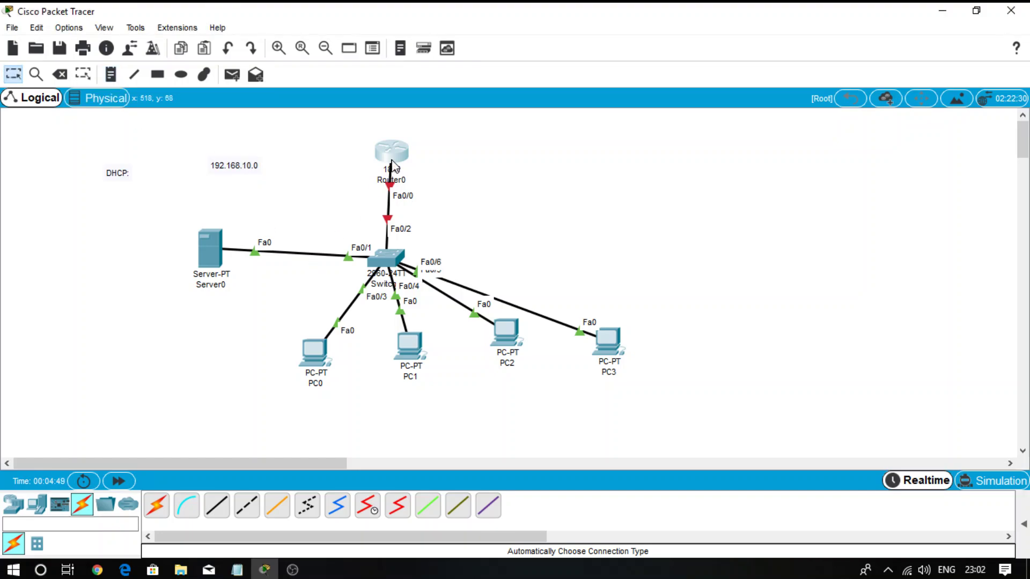
pyautogui.moveTo(393, 163)
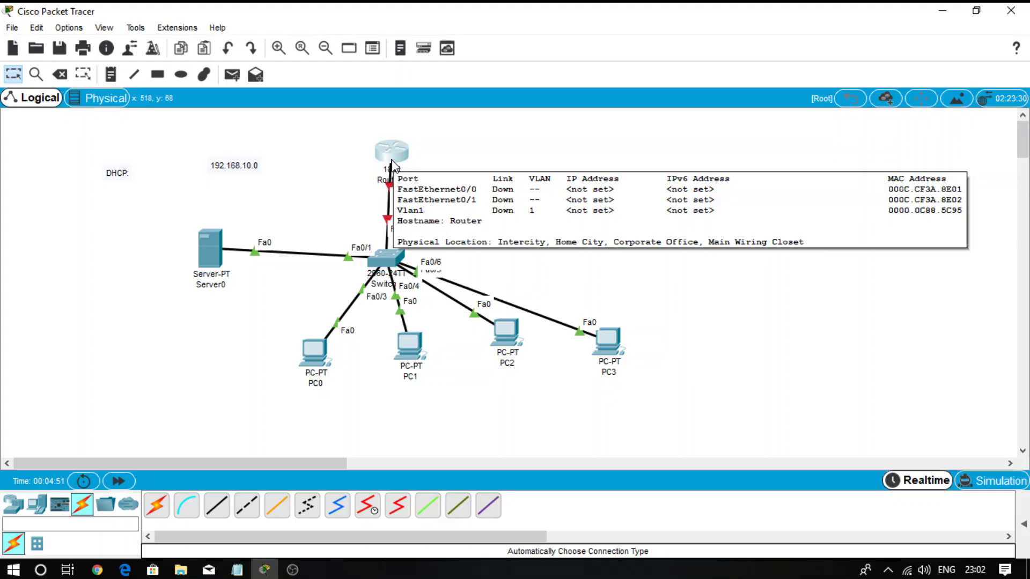
# Step: In Router0's CLI, skip the setup dialog and enter privileged configuration mode with en and config t
pyautogui.click(392, 163)
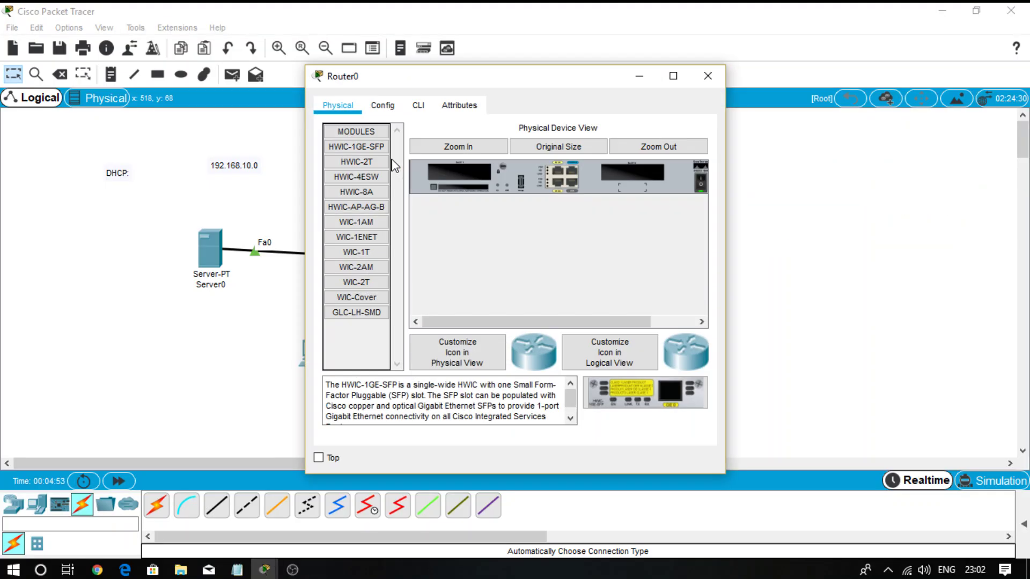
pyautogui.click(419, 107)
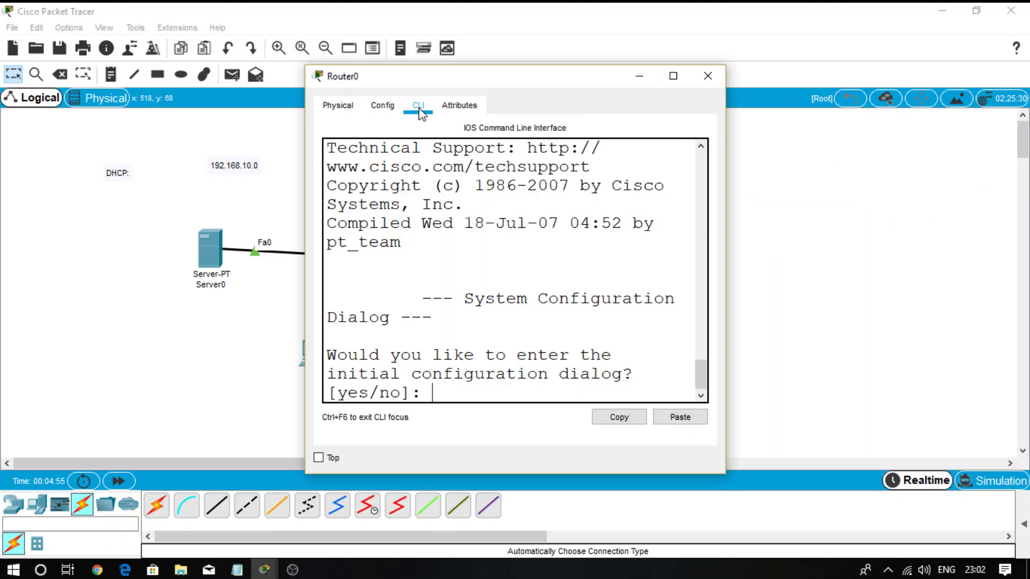
pyautogui.write('no')
pyautogui.press('Return')
pyautogui.press('Return')
pyautogui.press('Return')
pyautogui.press('Return')
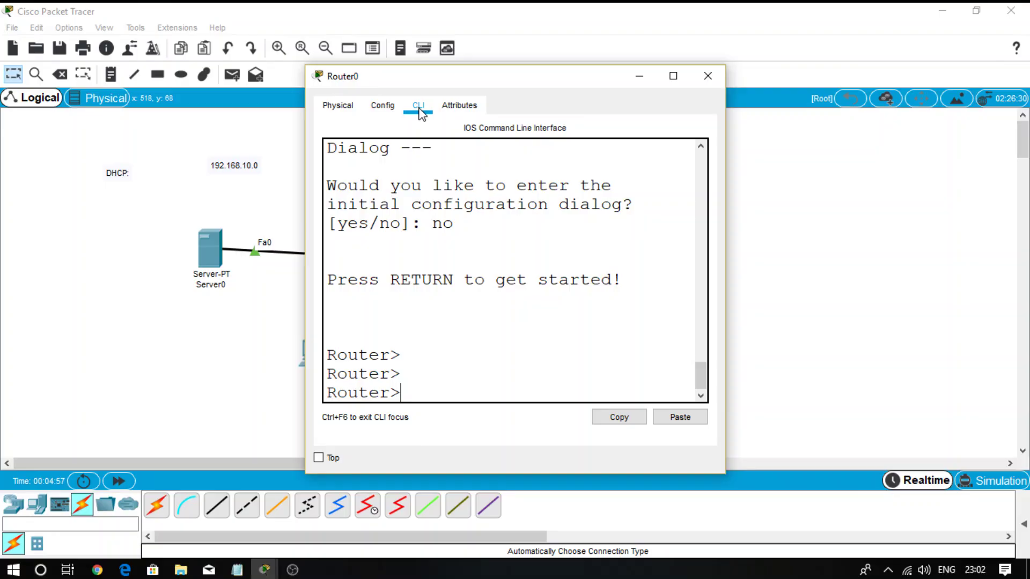
pyautogui.write('en')
pyautogui.press('Return')
pyautogui.press('Return')
pyautogui.write('co')
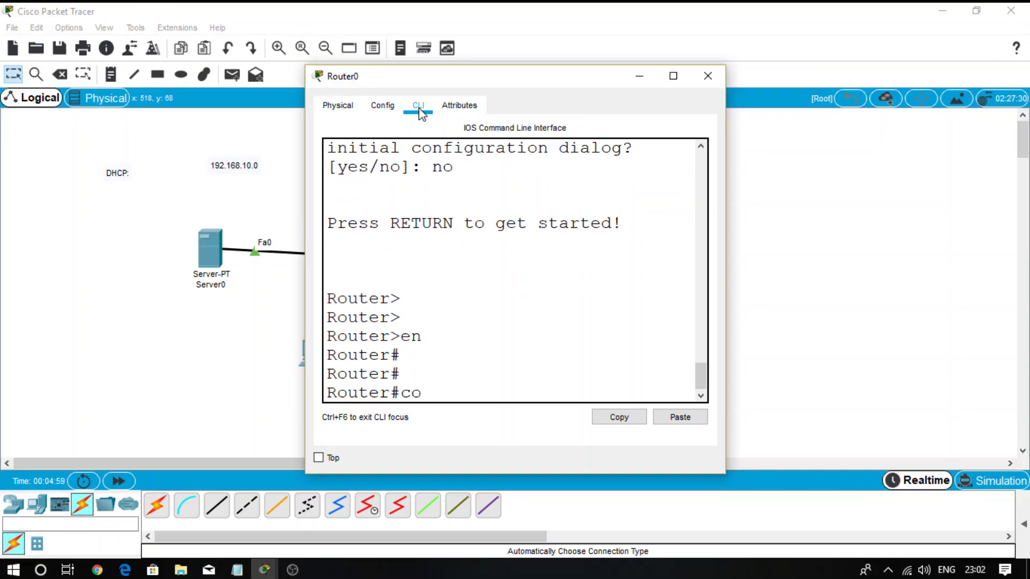
pyautogui.write('nfig t')
pyautogui.press('Return')
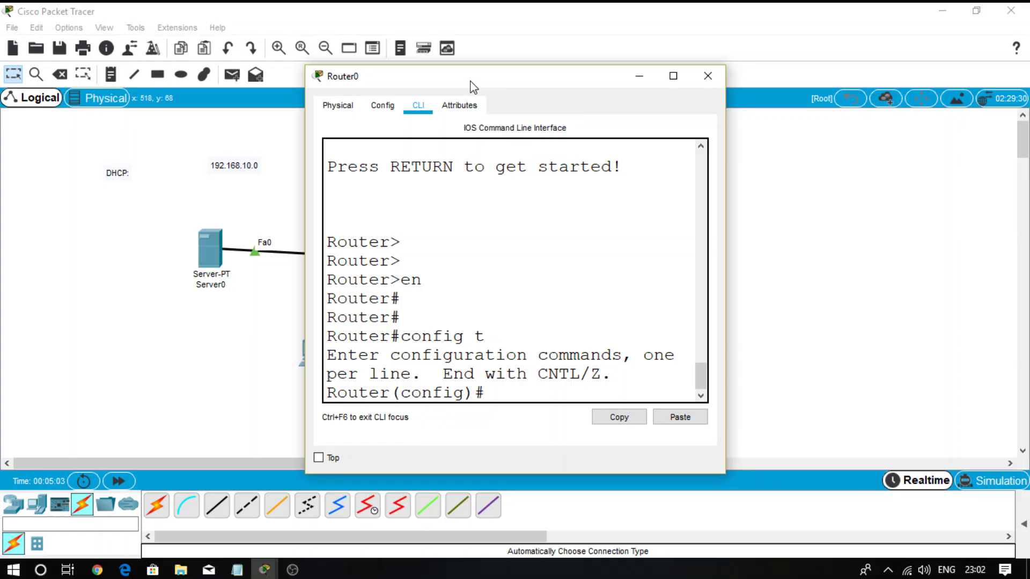
pyautogui.moveTo(472, 85); pyautogui.dragTo(622, 89)
# Step: Give Fa0/0 address 192.168.10.1 255.255.255.0, bring it up with no shut, and close the window
pyautogui.write('int')
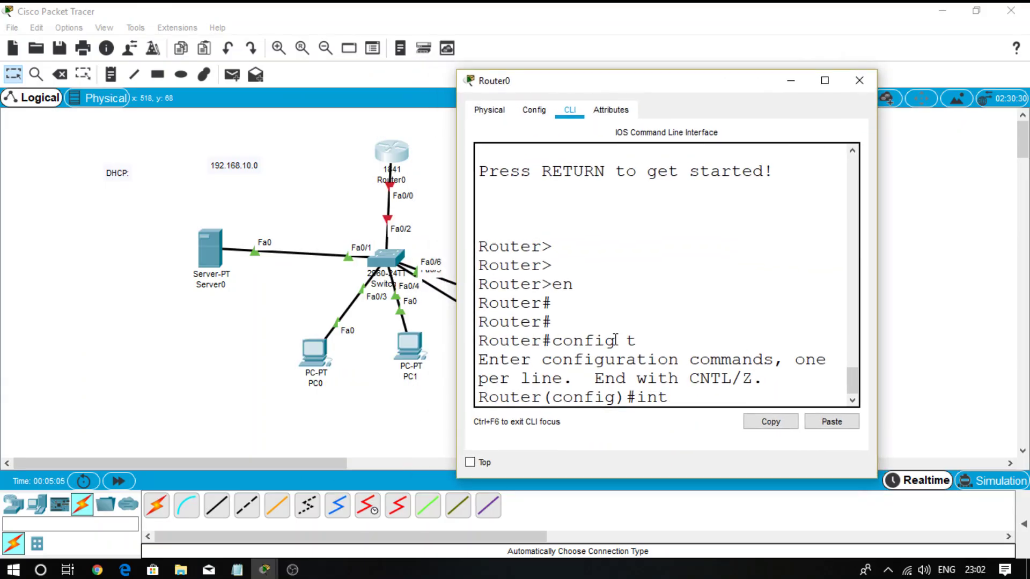
pyautogui.write(' f0/0')
pyautogui.press('Return')
pyautogui.write('ip')
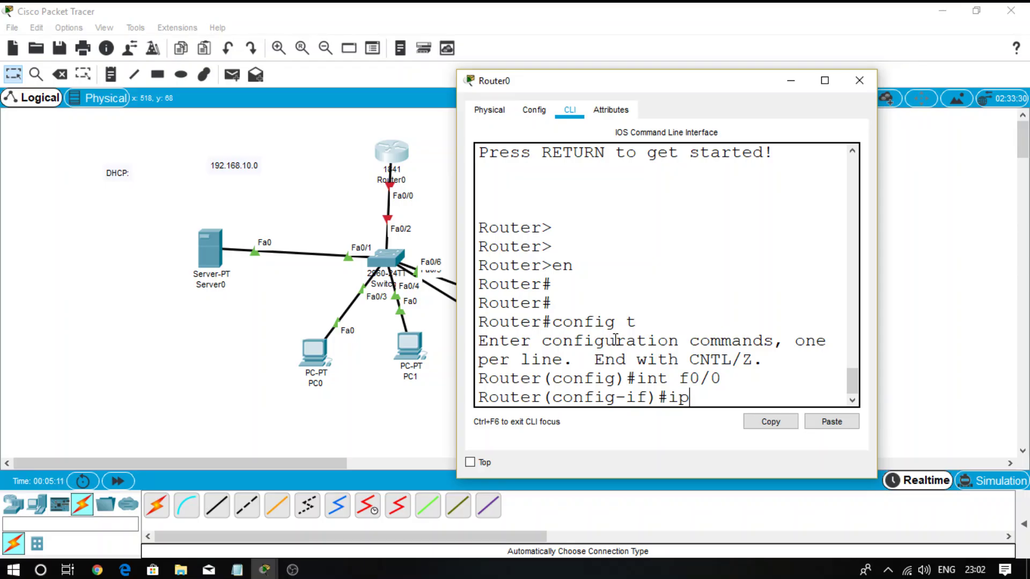
pyautogui.write(' add')
pyautogui.press('Tab')
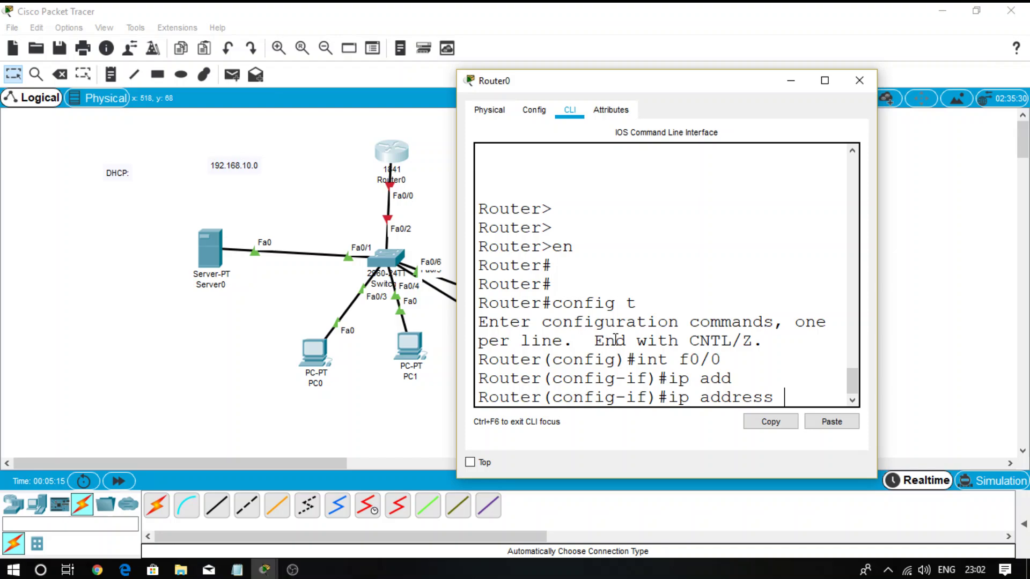
pyautogui.write('192.168.10.1 ')
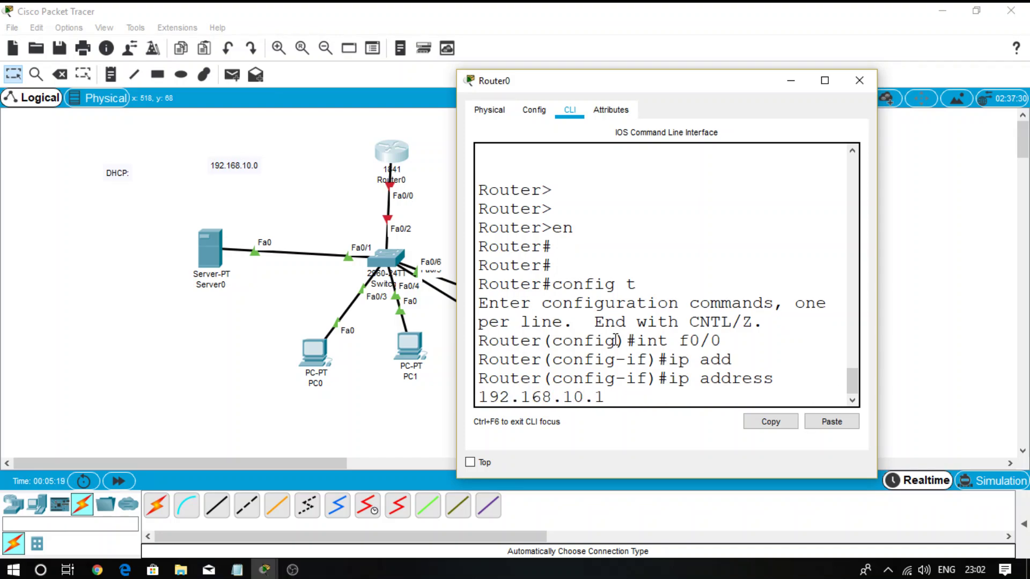
pyautogui.write('255.255.255.0')
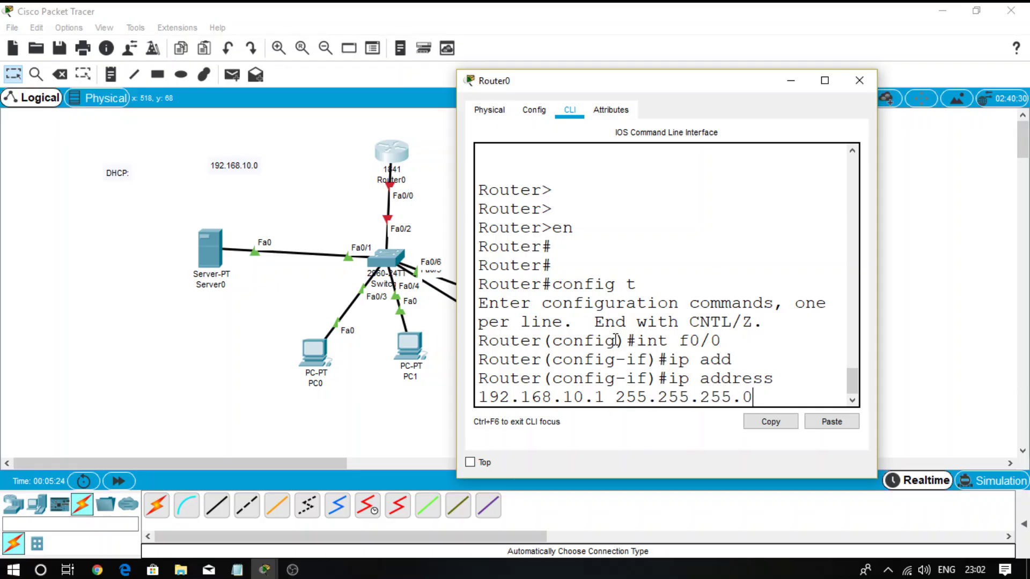
pyautogui.press('Return')
pyautogui.write('no ')
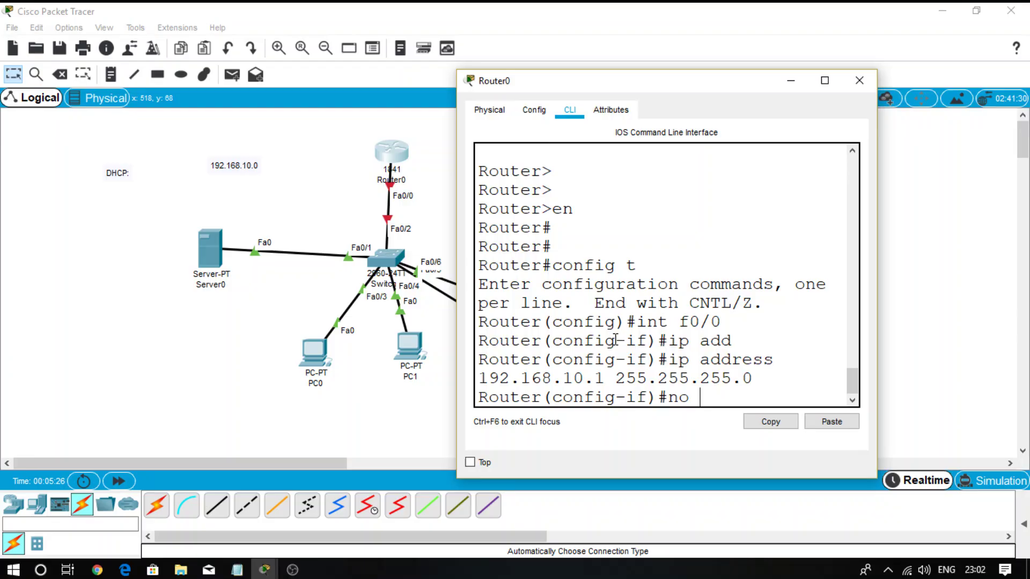
pyautogui.write('shut')
pyautogui.press('Return')
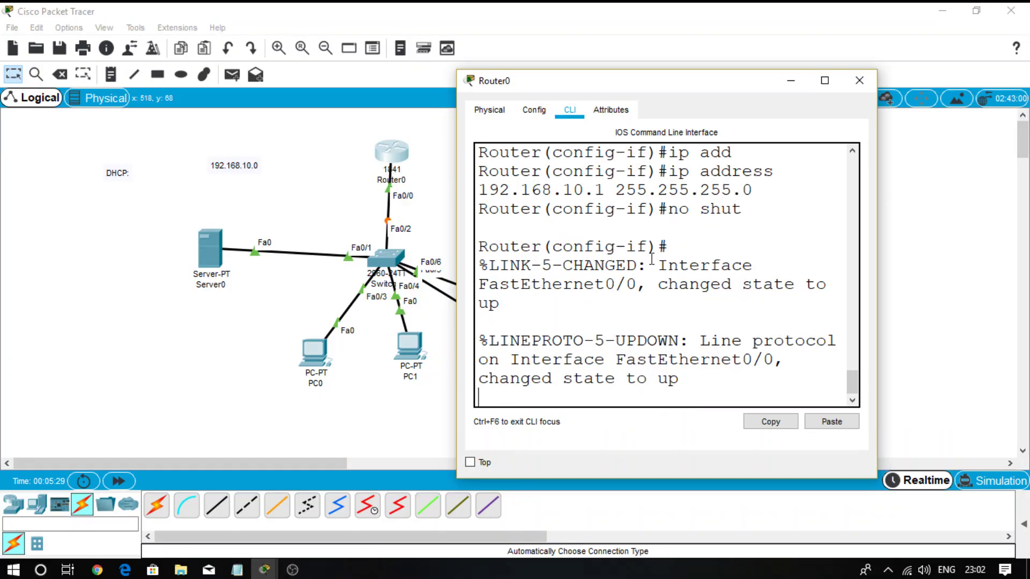
pyautogui.click(860, 82)
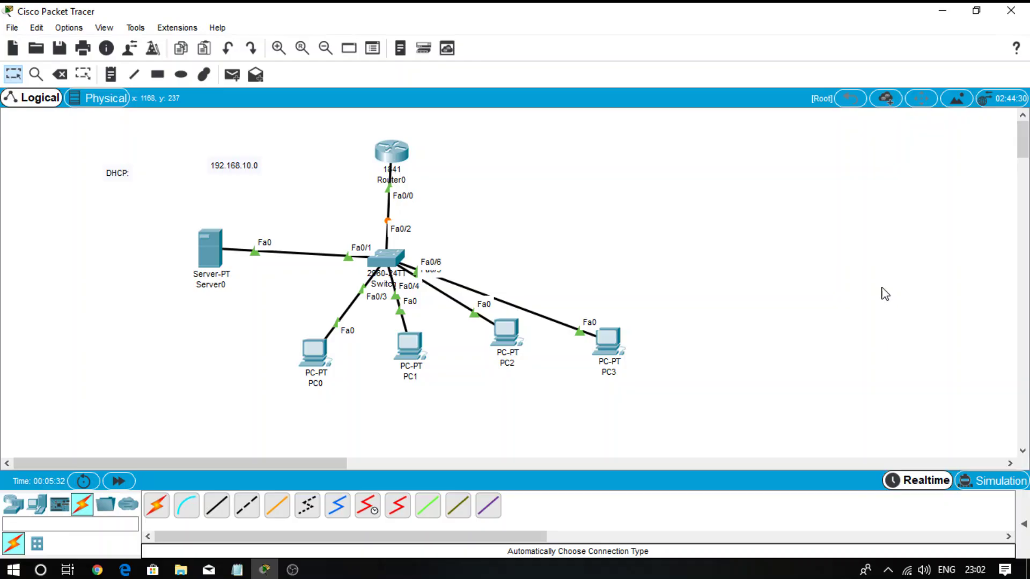
# Step: Label Server0 with a 'DHCP' note placed just below it
pyautogui.moveTo(212, 261)
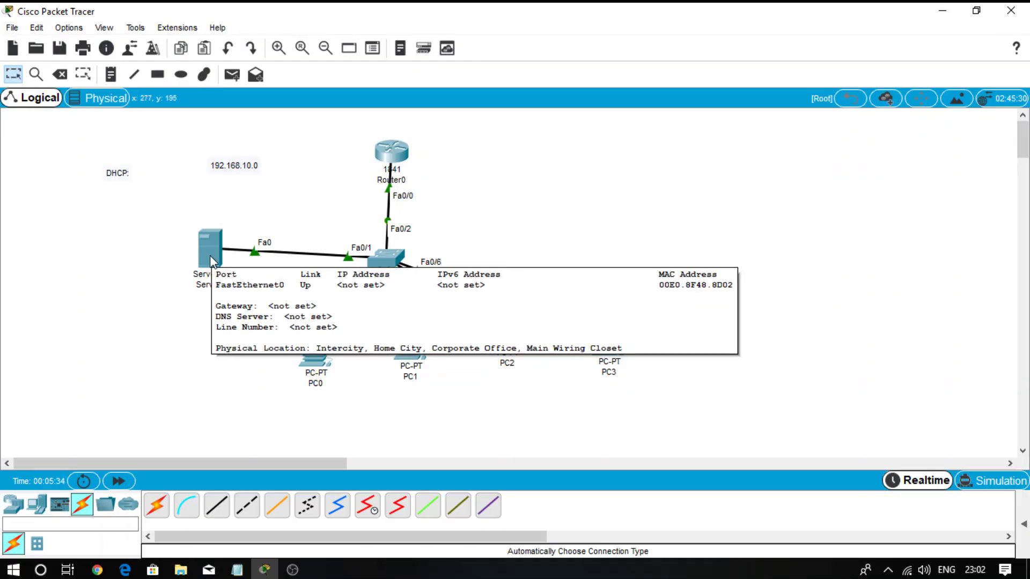
pyautogui.click(114, 76)
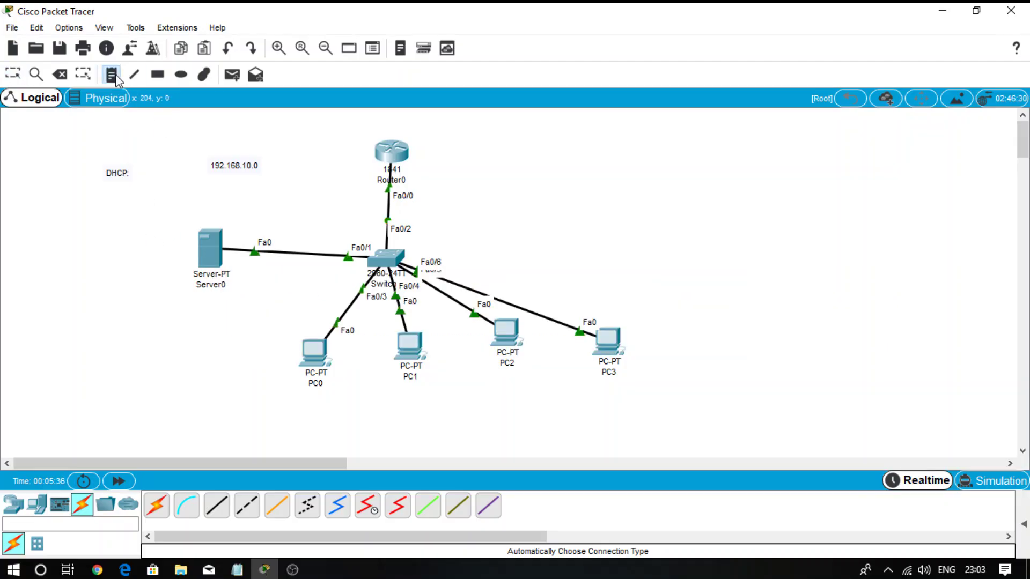
pyautogui.click(186, 307)
pyautogui.write('D')
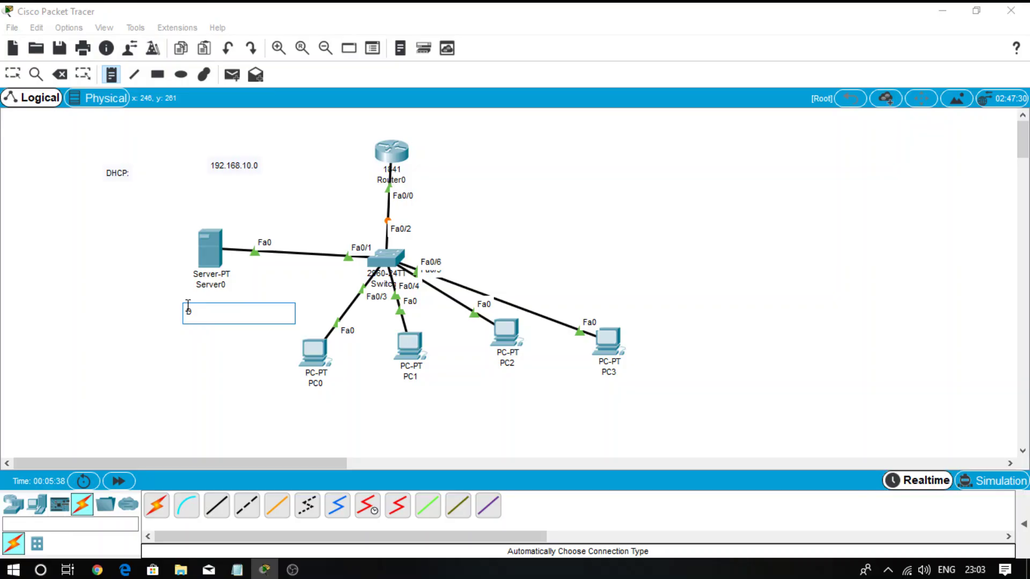
pyautogui.write('HCP')
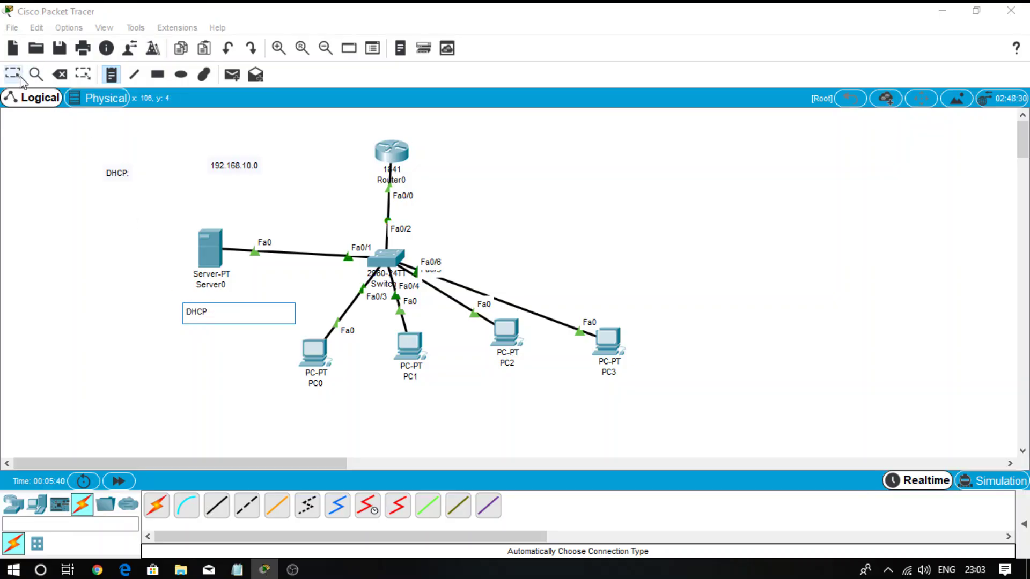
pyautogui.click(21, 78)
# Step: Enter static IP address 192.168.10.2 in Server0's IP Configuration
pyautogui.click(212, 240)
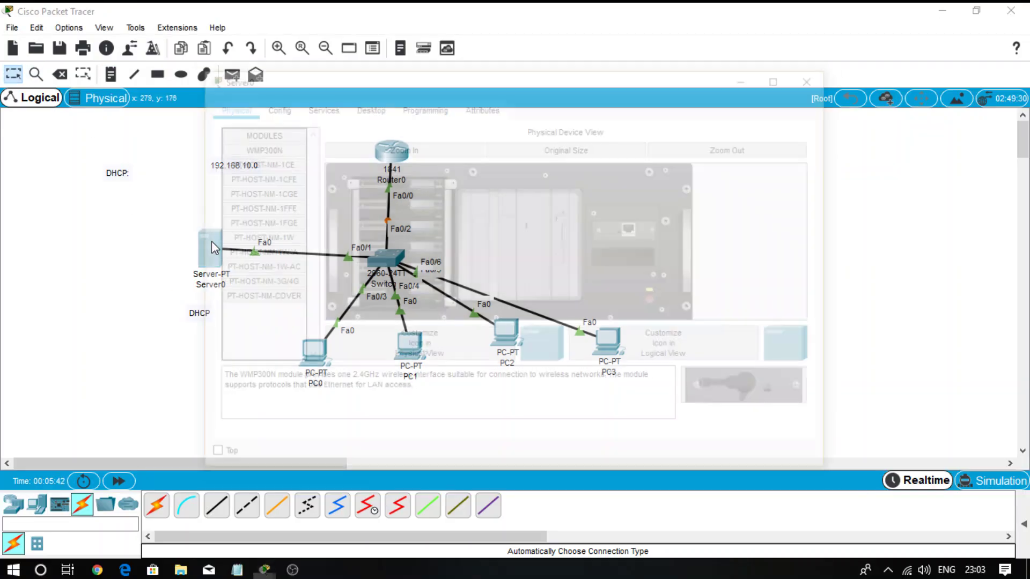
pyautogui.click(356, 110)
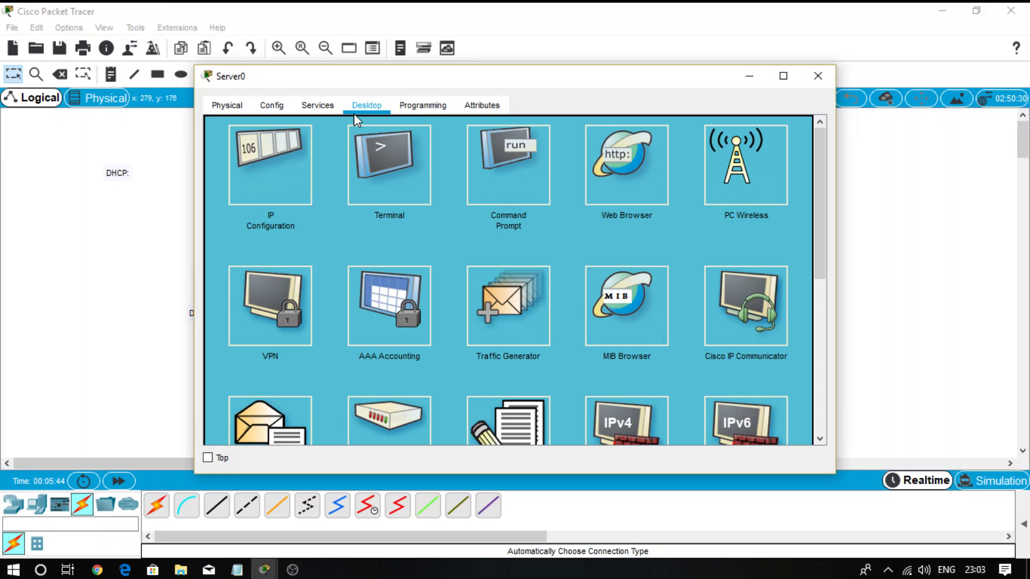
pyautogui.click(272, 172)
pyautogui.click(423, 146)
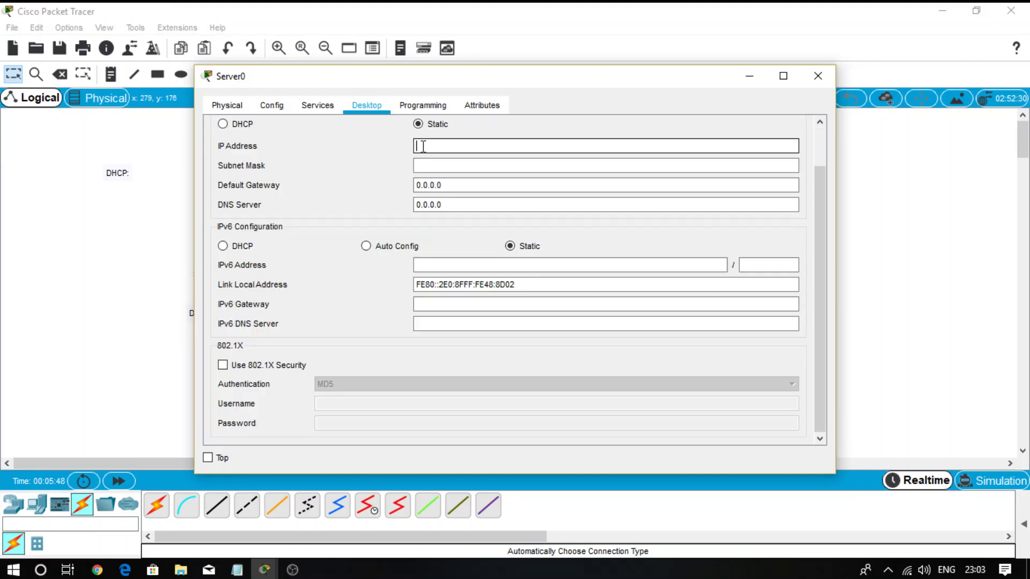
pyautogui.moveTo(446, 185); pyautogui.dragTo(430, 184)
pyautogui.click(425, 147)
pyautogui.write('192.168.10.2')
# Step: Auto-fill subnet mask 255.255.255.0 and set default gateway 192.168.10.1
pyautogui.moveTo(487, 146); pyautogui.dragTo(419, 141)
pyautogui.click(421, 166)
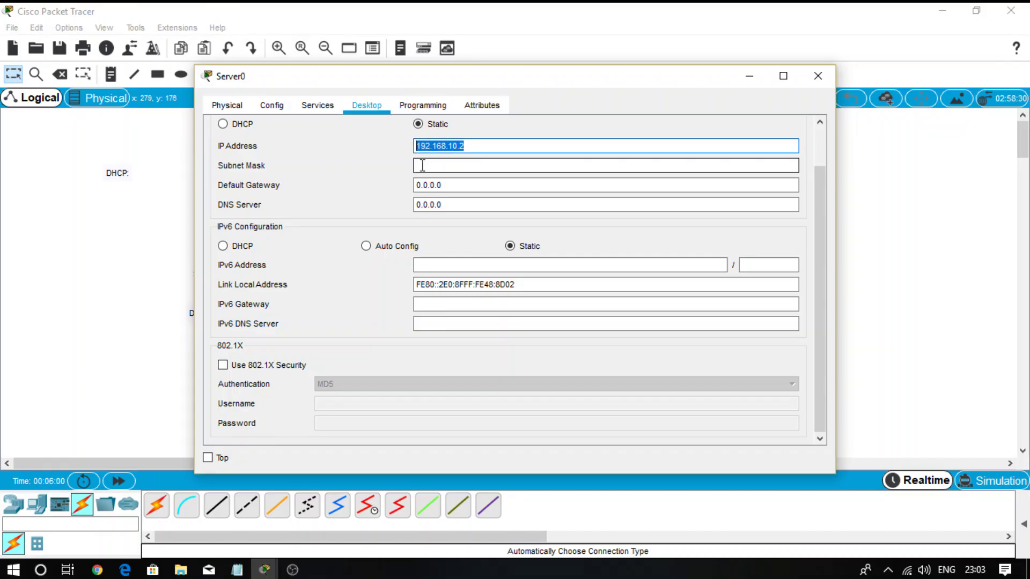
pyautogui.click(460, 184)
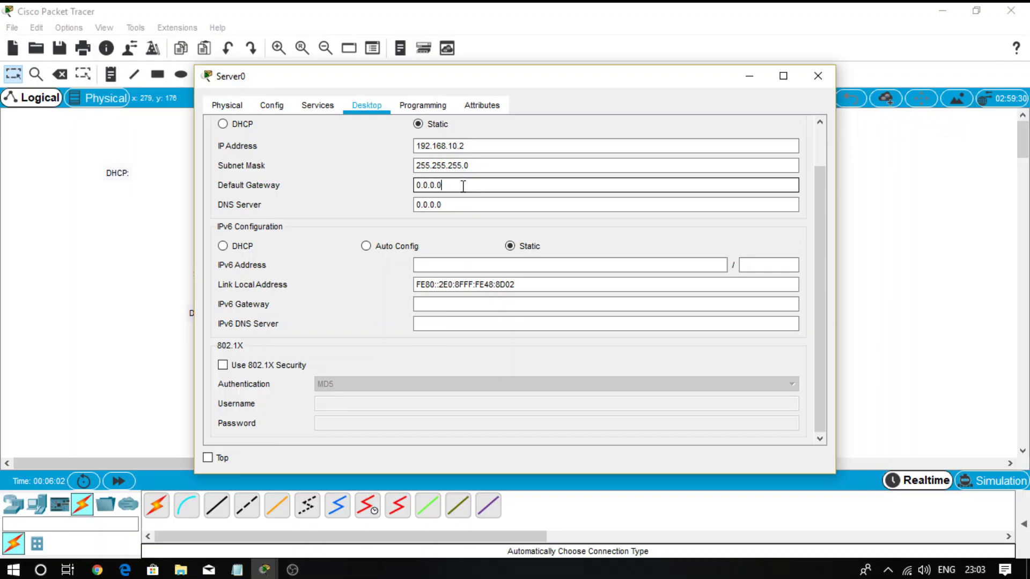
pyautogui.moveTo(460, 184); pyautogui.dragTo(391, 192)
pyautogui.write('192')
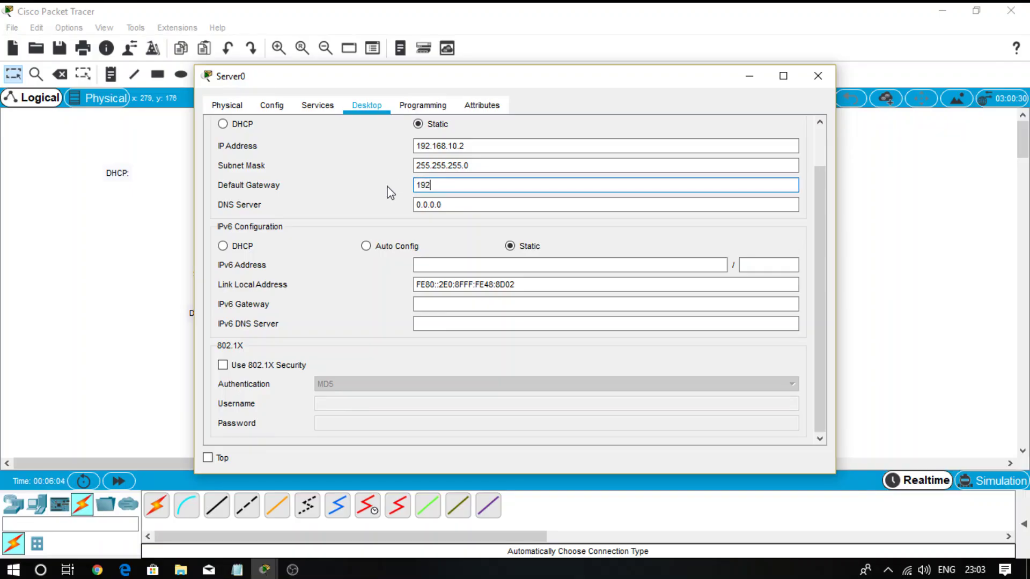
pyautogui.write('.168.10.1')
pyautogui.click(372, 112)
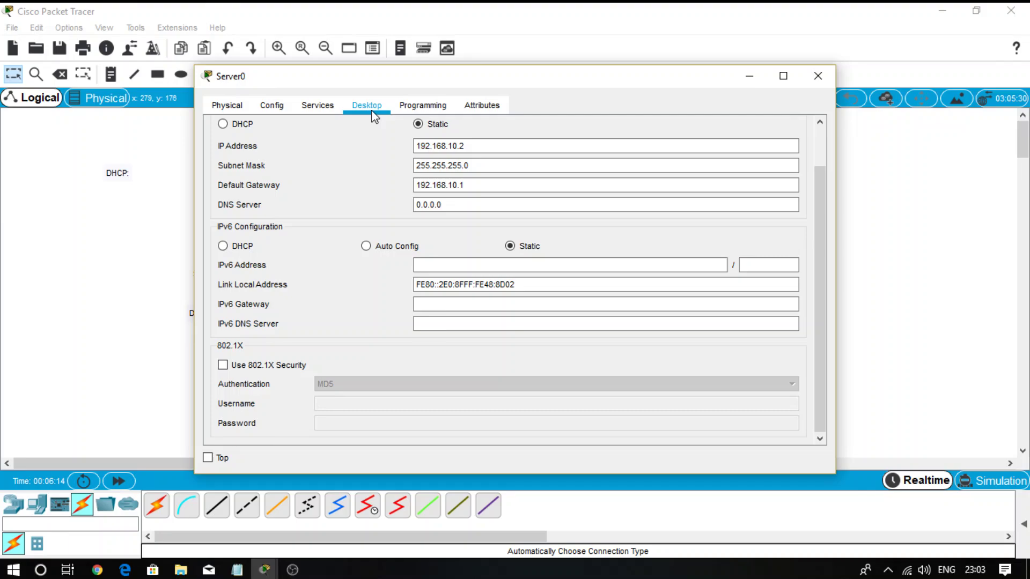
# Step: Change serverPool's DHCP default gateway from 0.0.0.0 to 192.168.10.1 and save the pool
pyautogui.click(332, 116)
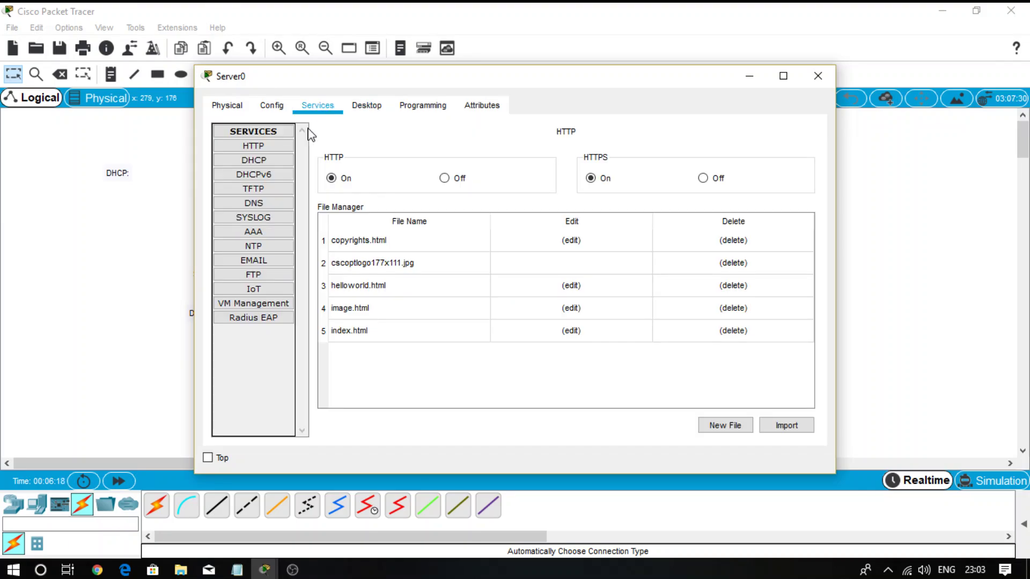
pyautogui.click(273, 163)
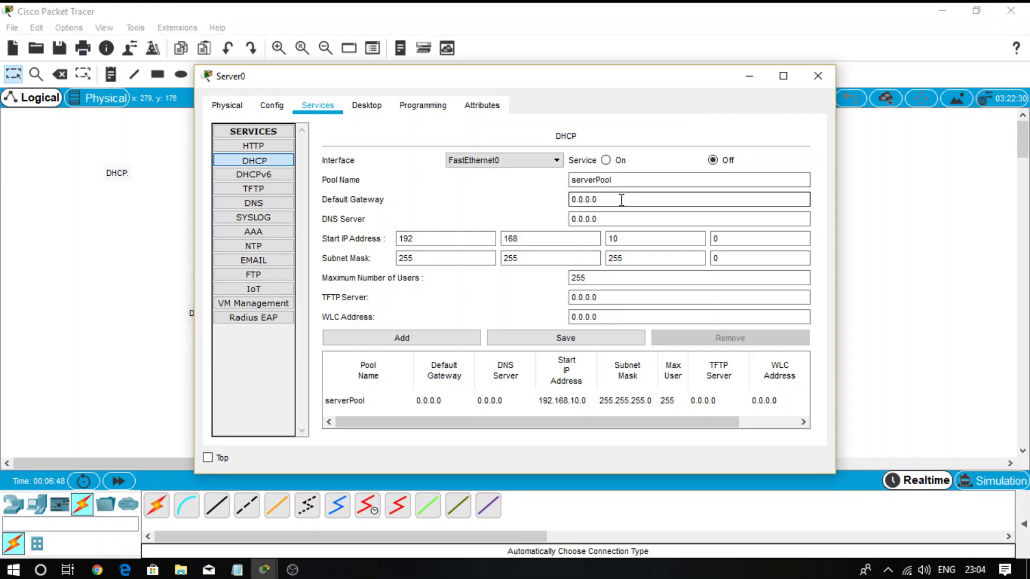
pyautogui.moveTo(623, 199); pyautogui.dragTo(497, 208)
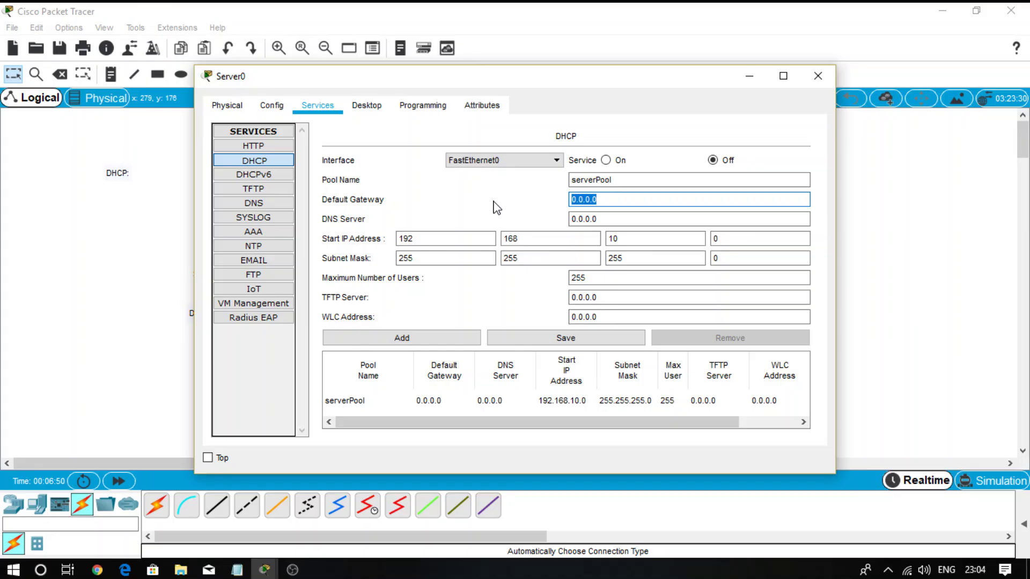
pyautogui.moveTo(658, 86); pyautogui.dragTo(674, 234)
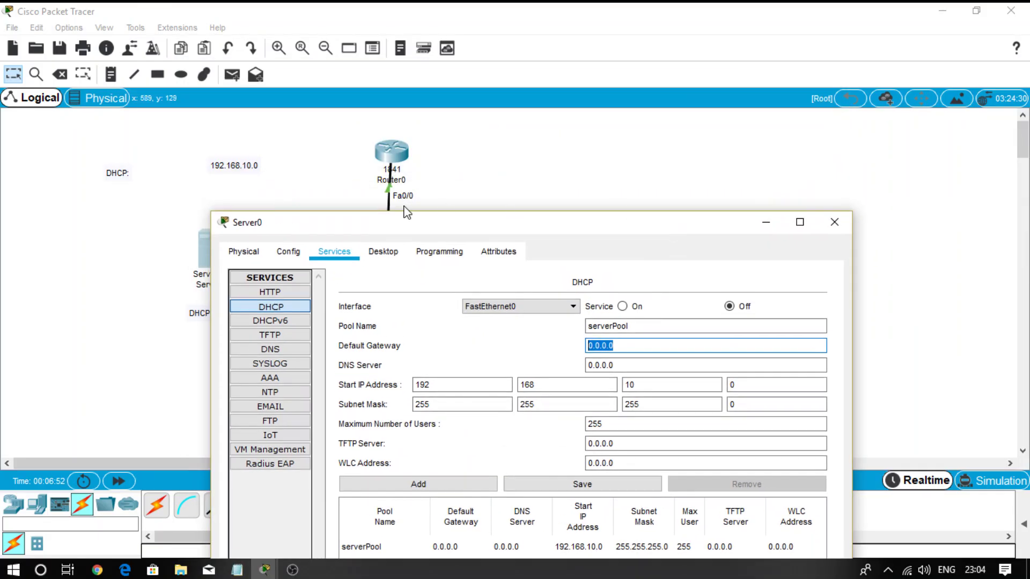
pyautogui.write('verified')
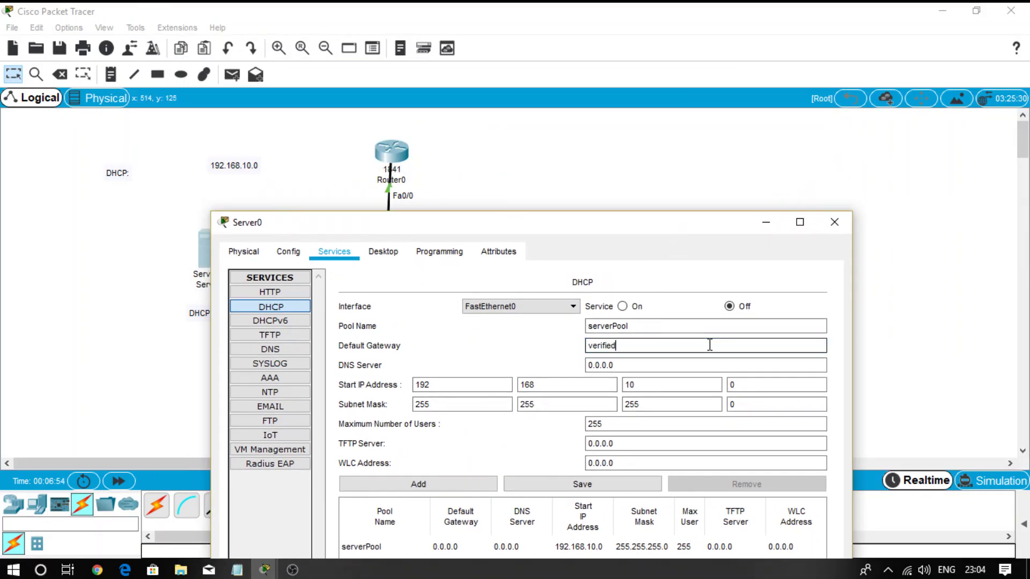
pyautogui.press('BackSpace')
pyautogui.press('BackSpace')
pyautogui.press('BackSpace')
pyautogui.press('BackSpace')
pyautogui.press('BackSpace')
pyautogui.press('BackSpace')
pyautogui.press('BackSpace')
pyautogui.write('192.168.10.1')
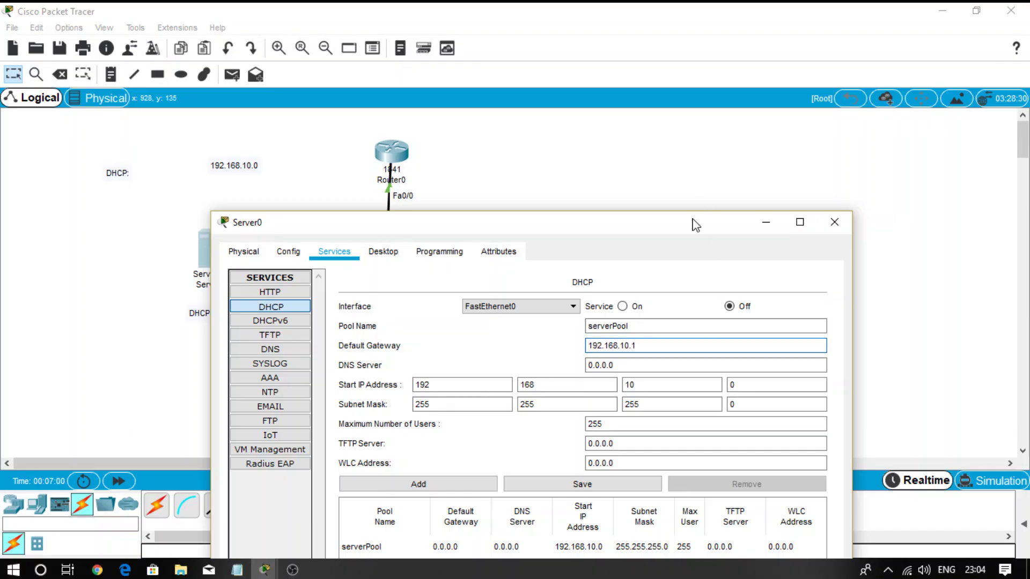
pyautogui.moveTo(694, 223); pyautogui.dragTo(707, 126)
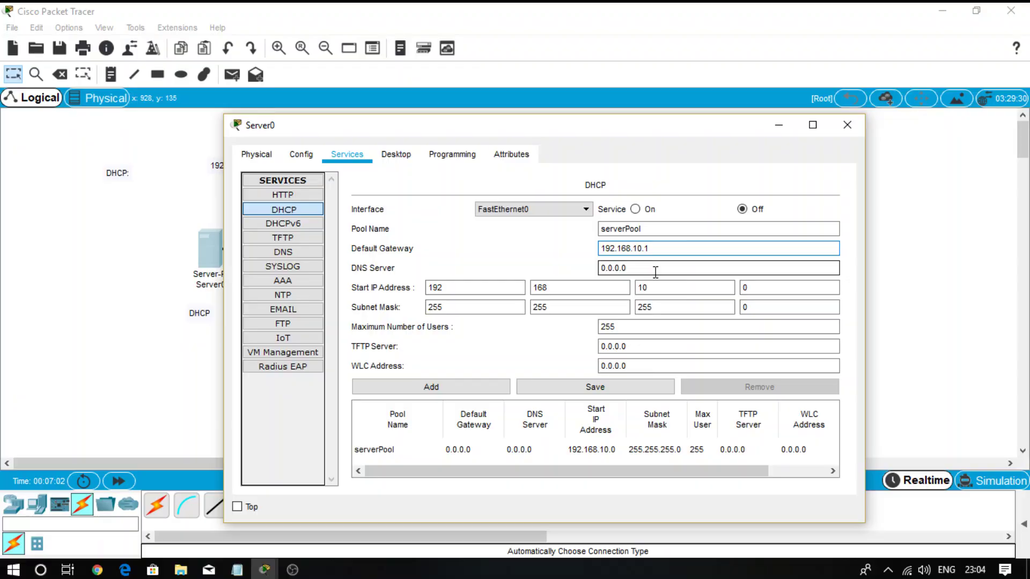
pyautogui.moveTo(655, 269); pyautogui.dragTo(602, 270)
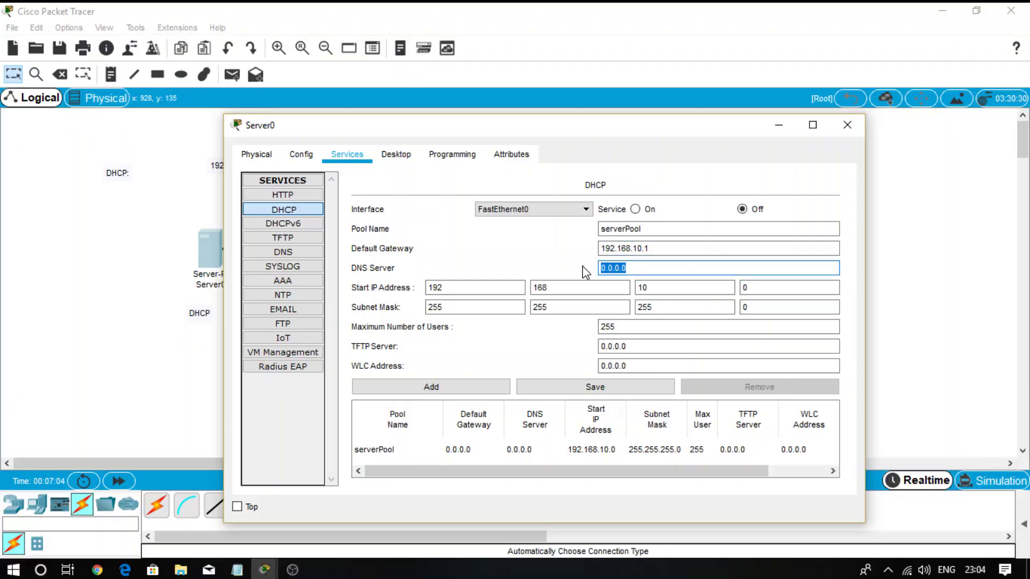
pyautogui.click(576, 391)
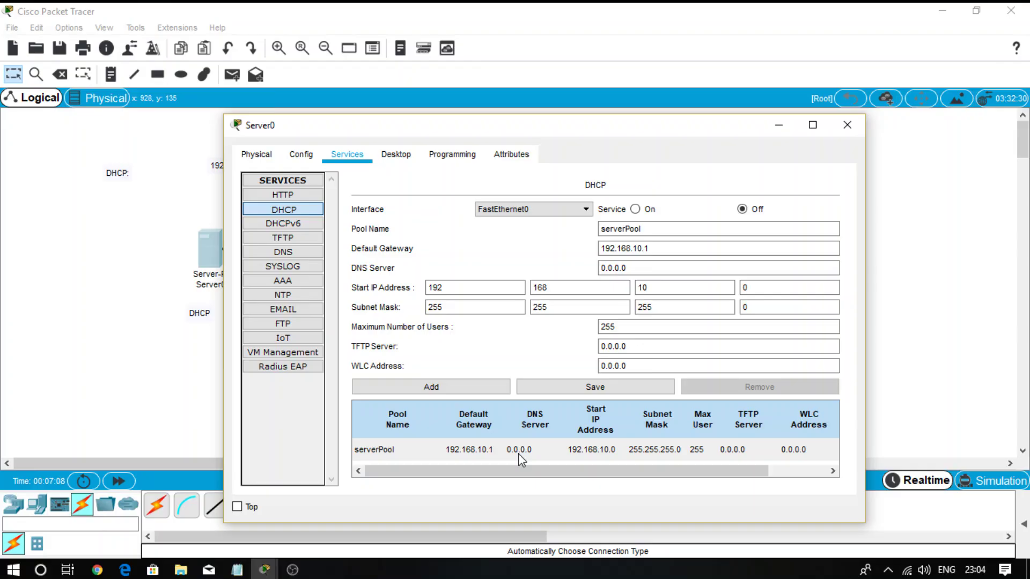
# Step: Check serverPool's start address, mask and 255 maximum users, then set DHCP Service On and save
pyautogui.click(482, 450)
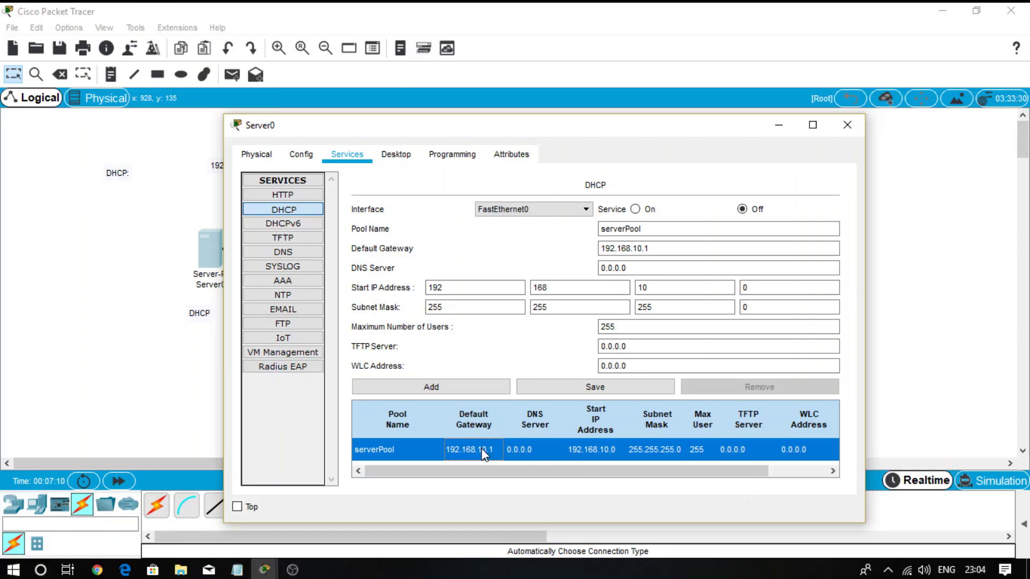
pyautogui.click(706, 290)
pyautogui.press('Tab')
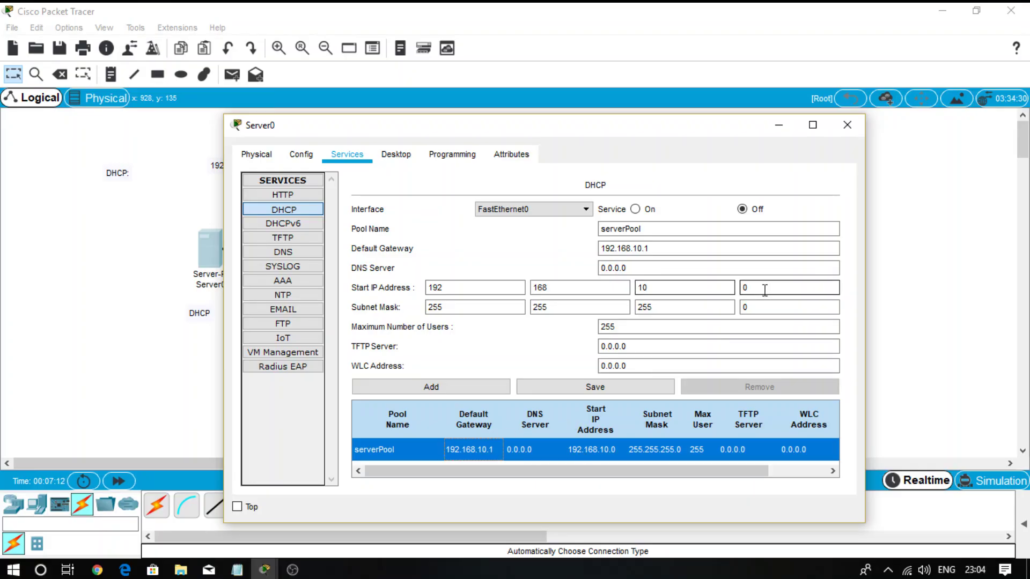
pyautogui.click(429, 291)
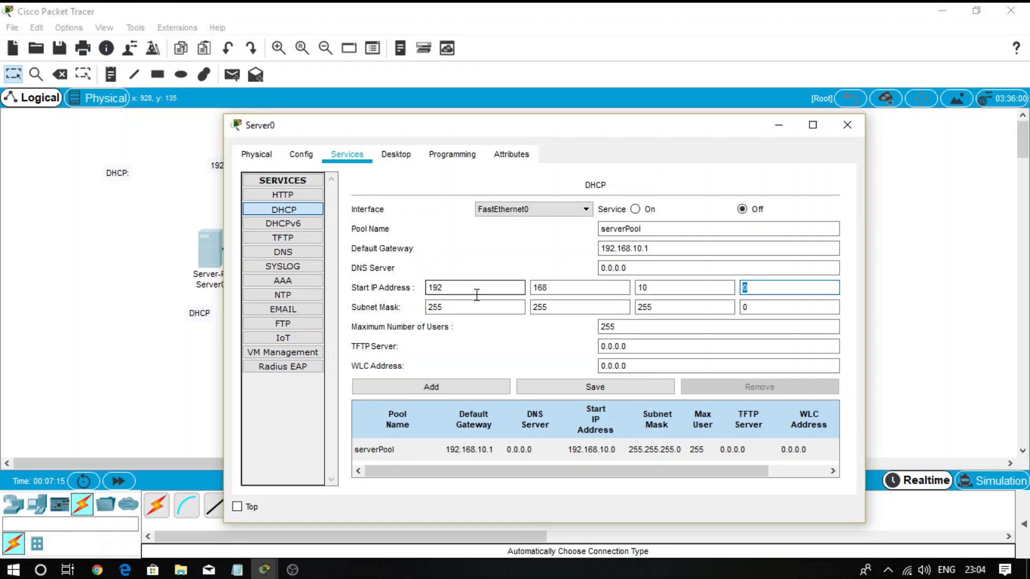
pyautogui.click(769, 305)
pyautogui.doubleClick(769, 306)
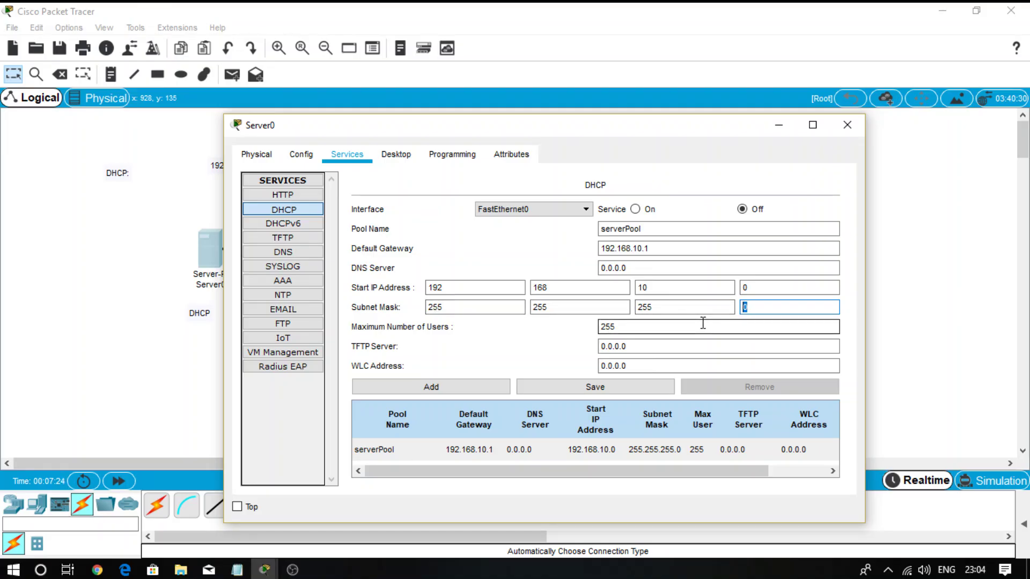
pyautogui.moveTo(628, 327); pyautogui.dragTo(599, 327)
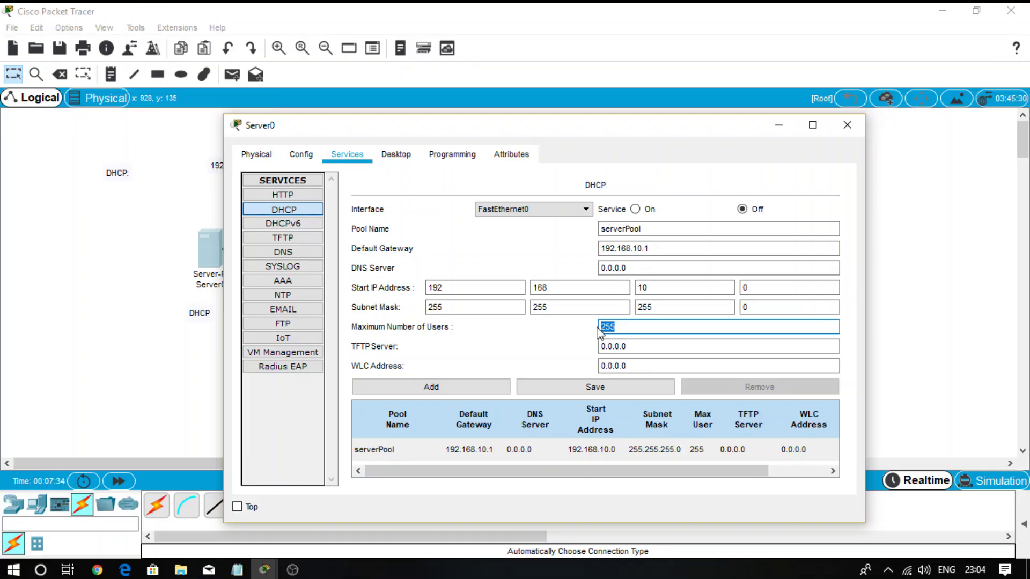
pyautogui.click(636, 209)
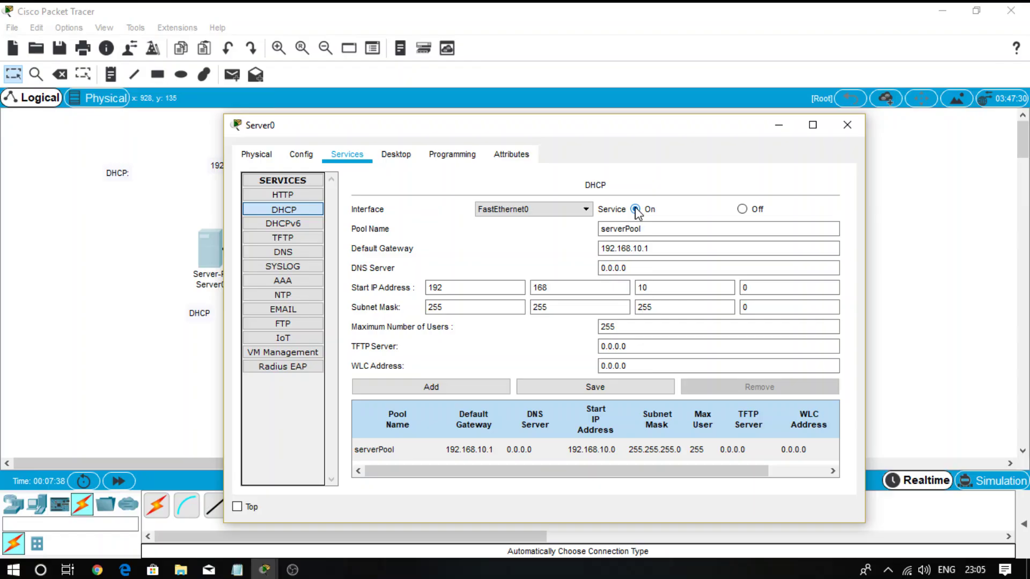
pyautogui.click(594, 388)
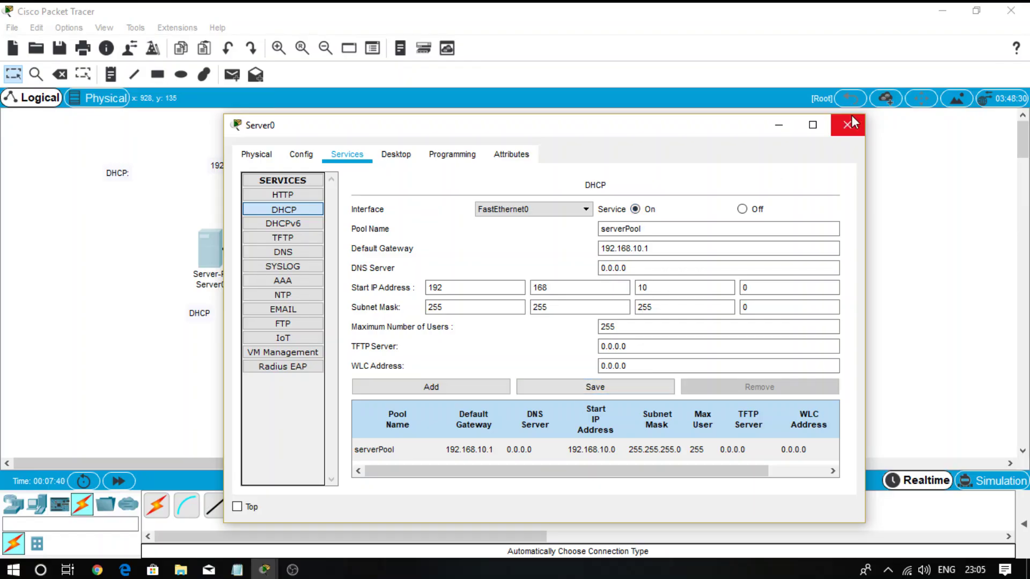
# Step: Switch PC0's IPv4 configuration to DHCP, receiving 192.168.10.3 with gateway 192.168.10.1
pyautogui.click(846, 132)
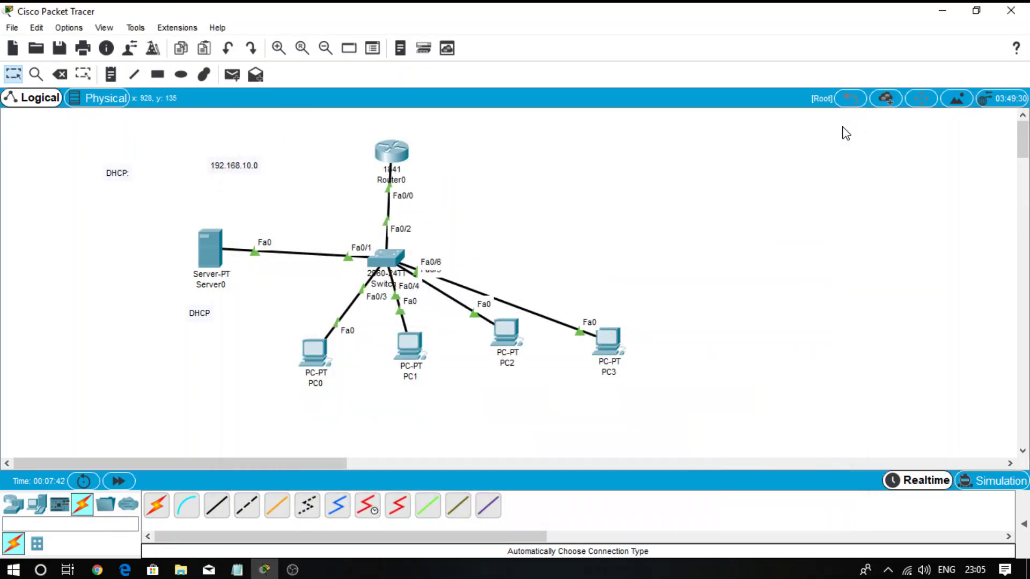
pyautogui.click(316, 351)
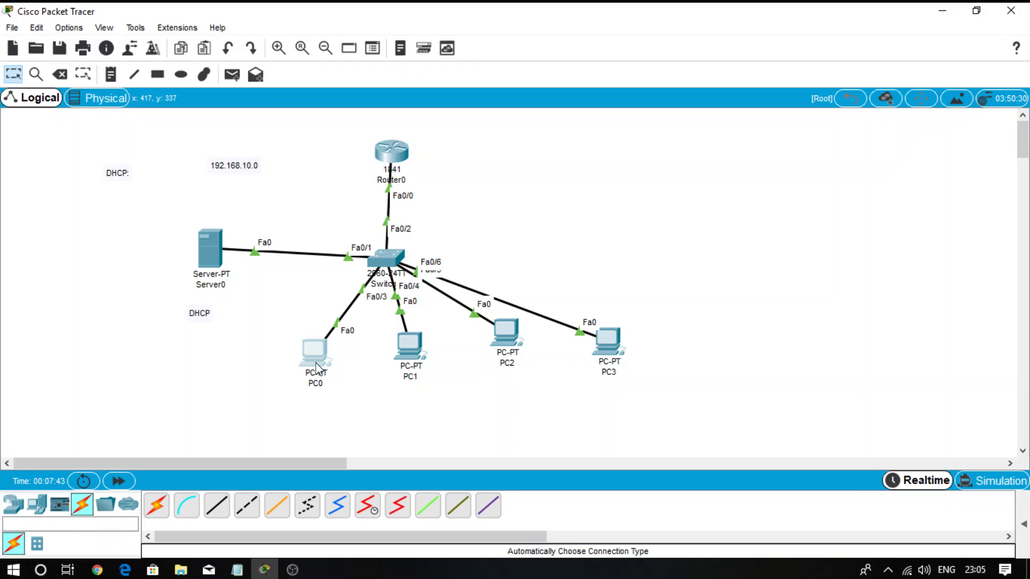
pyautogui.click(320, 108)
pyautogui.click(267, 161)
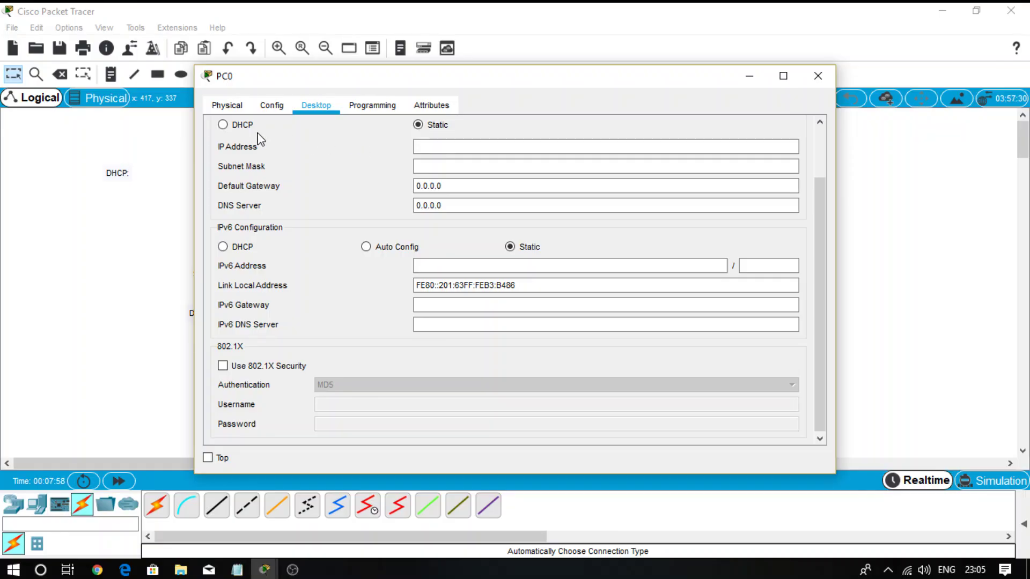
pyautogui.click(243, 126)
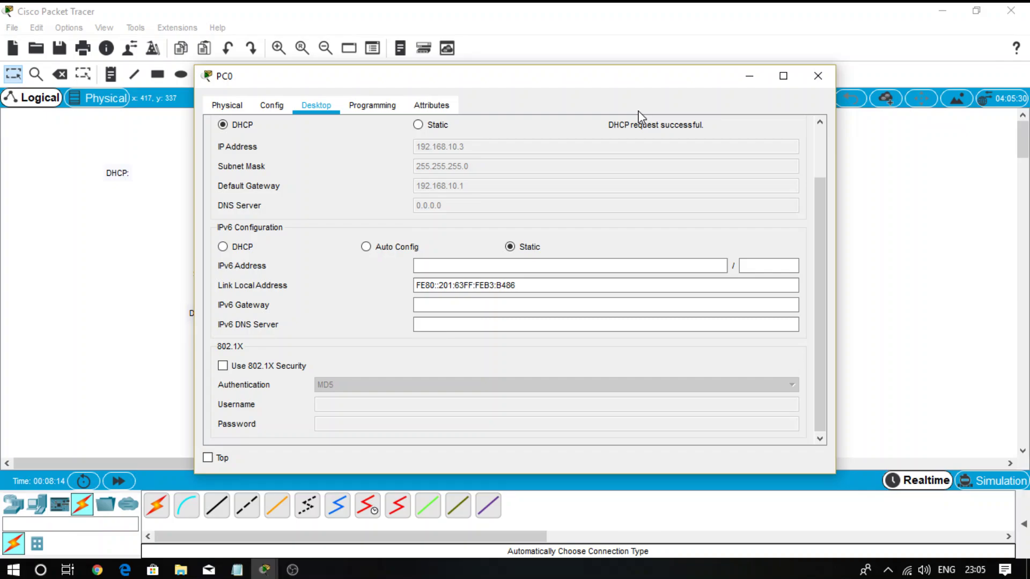
# Step: Set PC1 to DHCP so it obtains 192.168.10.4 with gateway 192.168.10.1
pyautogui.click(817, 76)
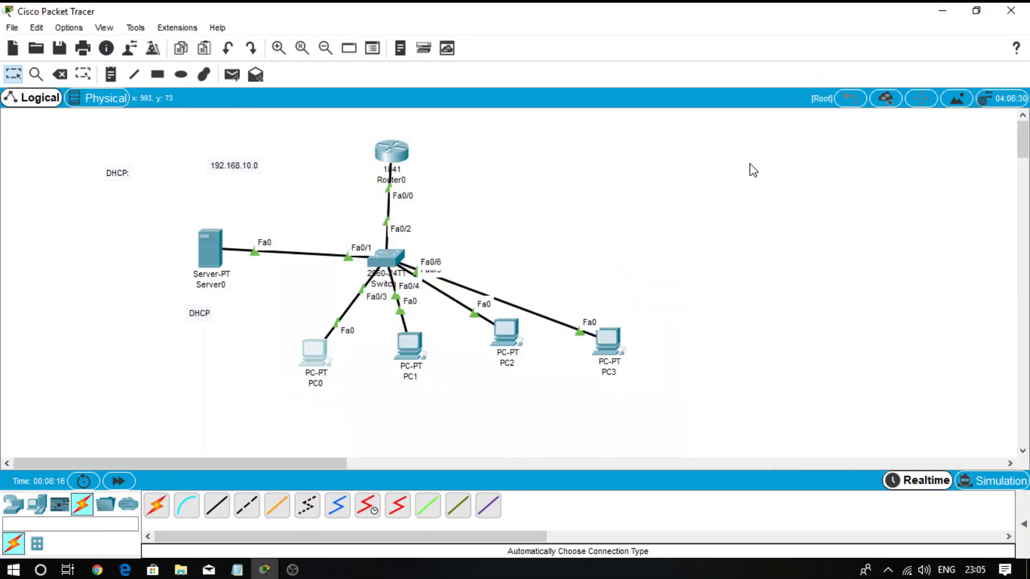
pyautogui.click(416, 346)
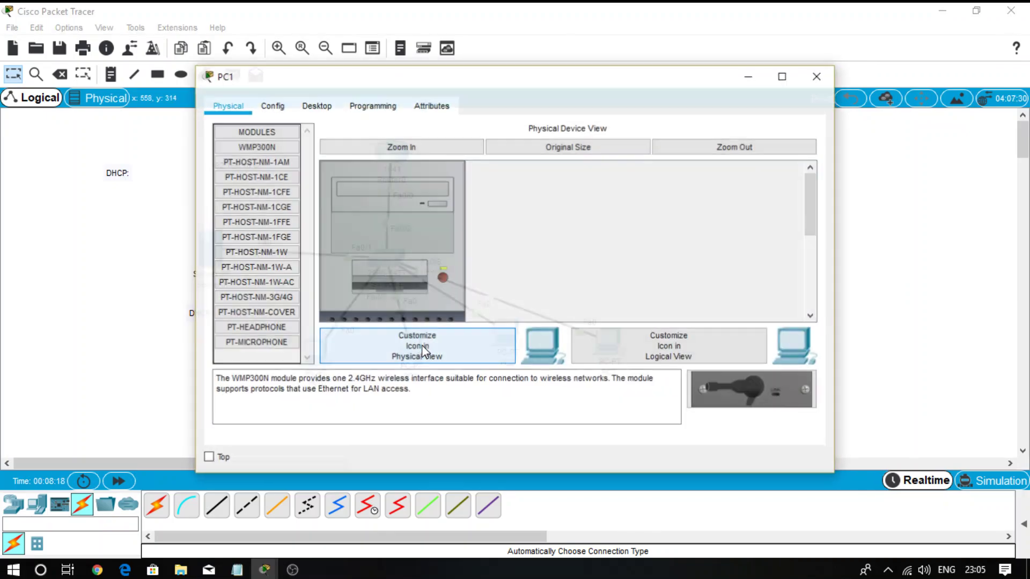
pyautogui.click(316, 106)
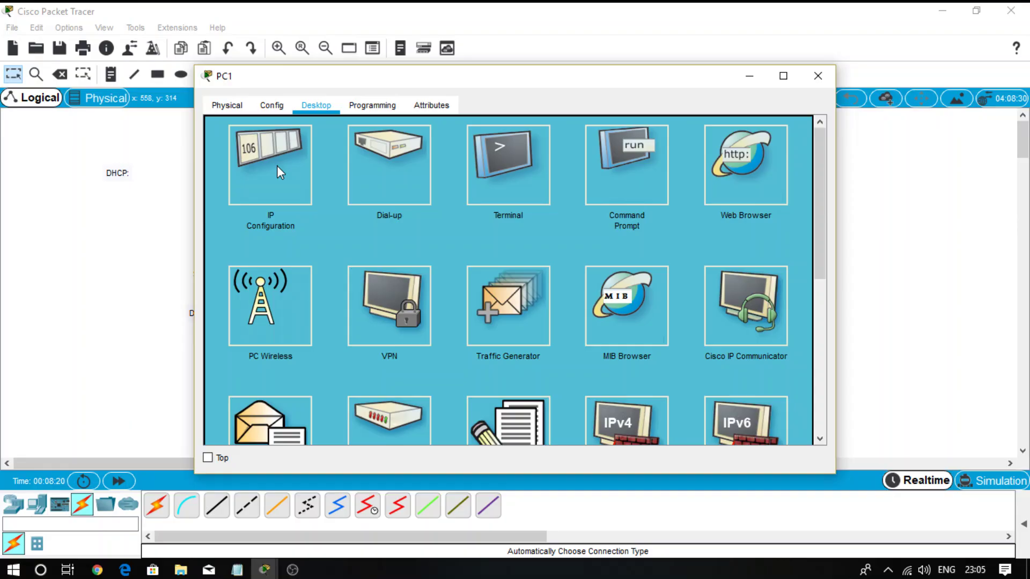
pyautogui.click(277, 165)
pyautogui.click(242, 126)
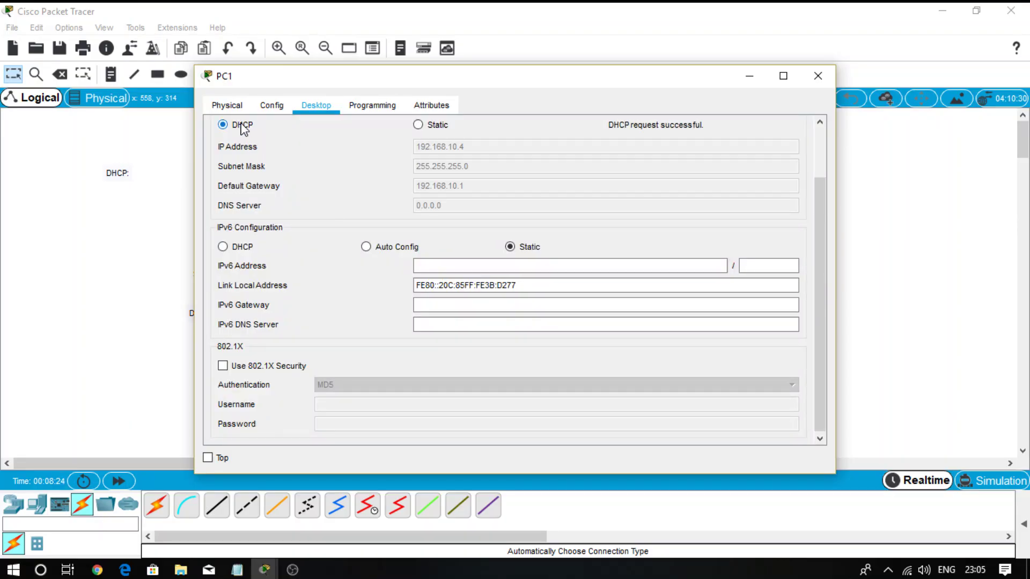
pyautogui.click(818, 76)
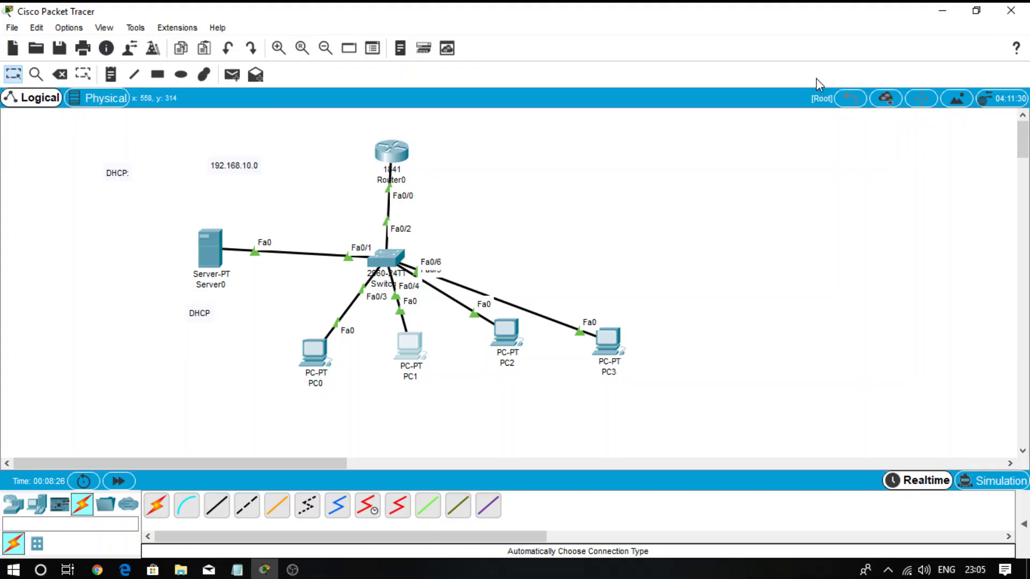
# Step: Set PC2's IPv4 configuration to DHCP as well
pyautogui.click(510, 333)
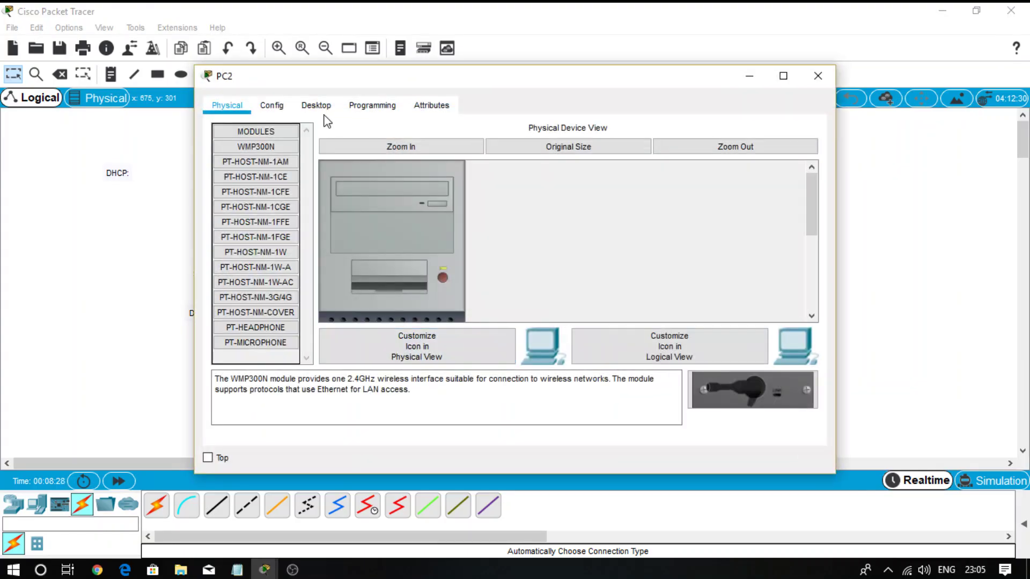
pyautogui.click(316, 108)
pyautogui.click(284, 161)
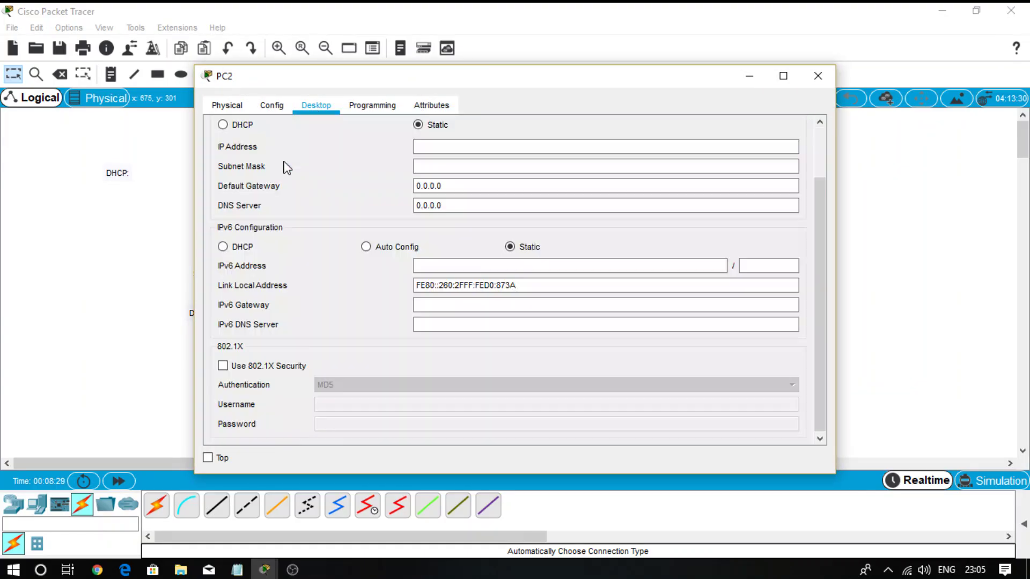
pyautogui.click(234, 131)
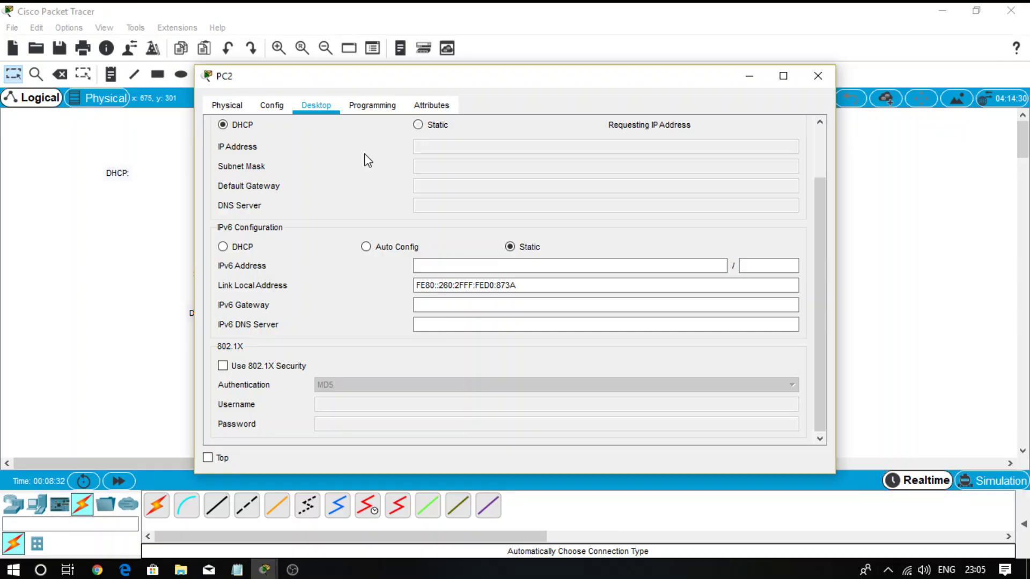
pyautogui.click(818, 76)
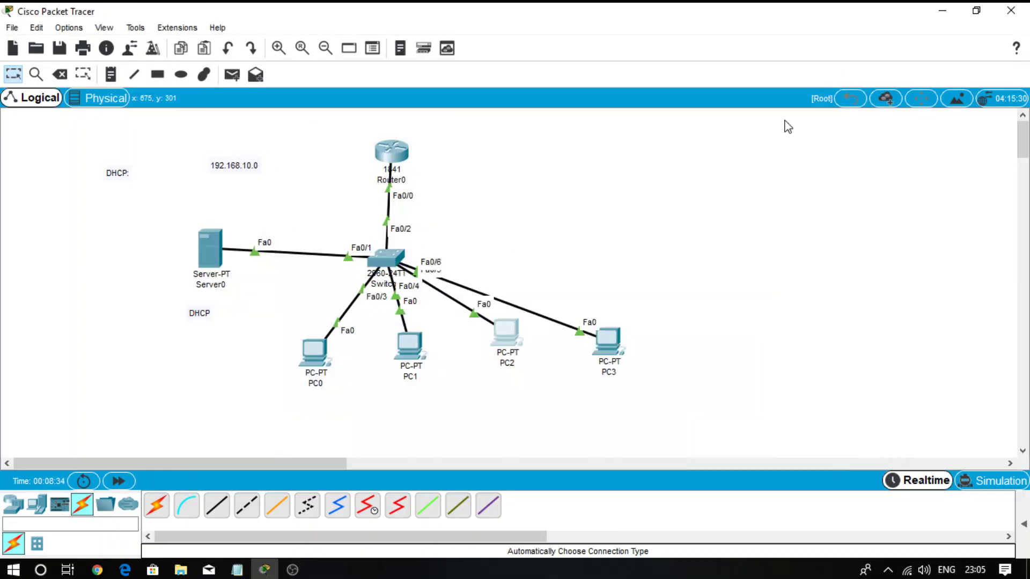
# Step: Switch PC3 to DHCP, getting 192.168.10.6 with gateway 192.168.10.1, then close its window
pyautogui.click(609, 341)
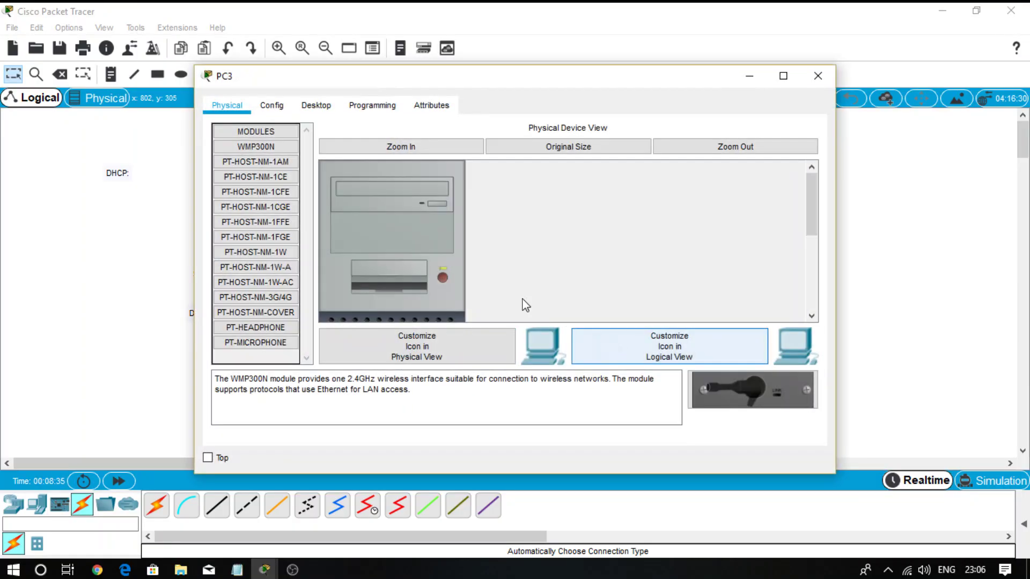
pyautogui.click(317, 106)
pyautogui.click(280, 150)
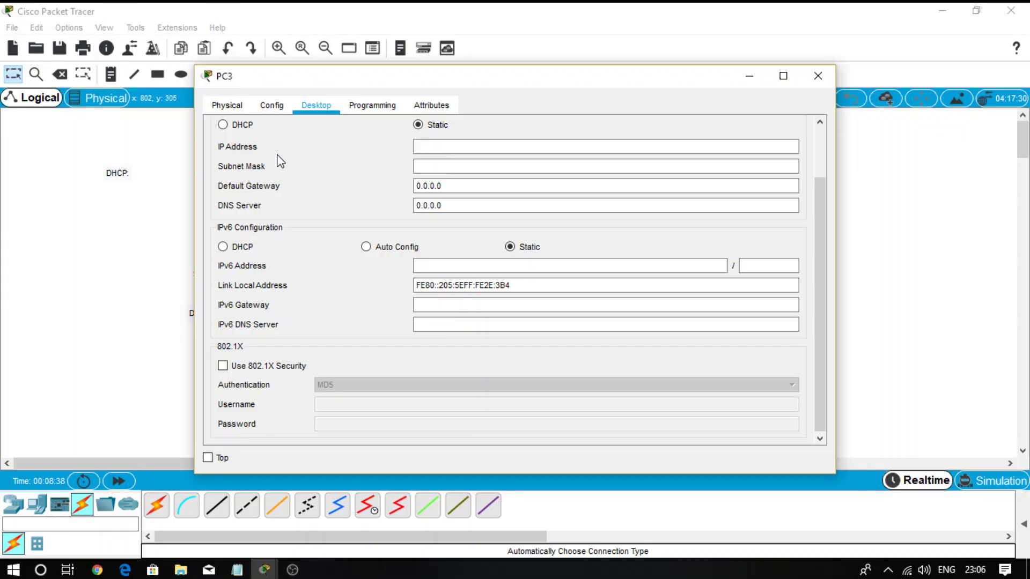
pyautogui.click(243, 125)
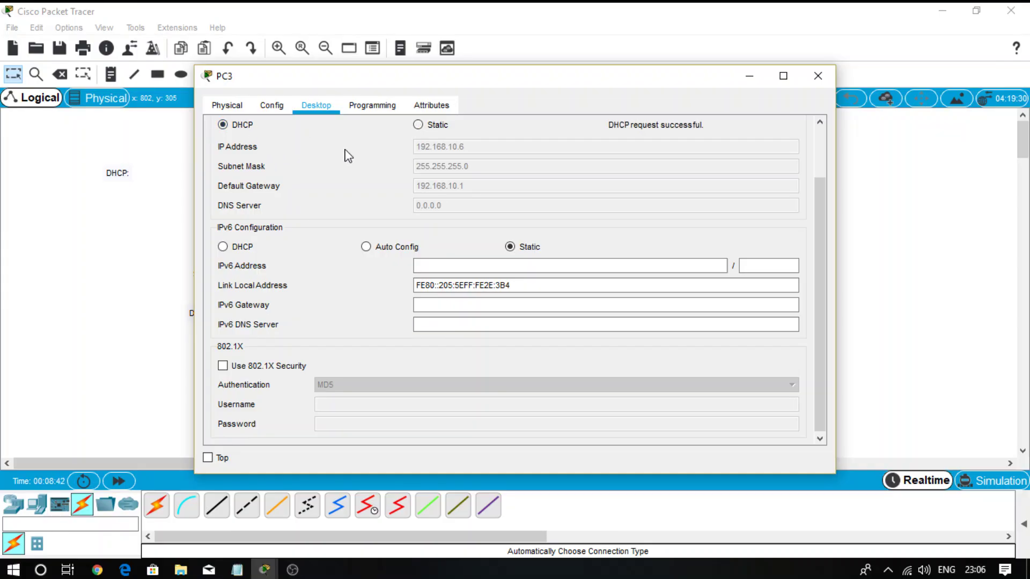
pyautogui.click(817, 76)
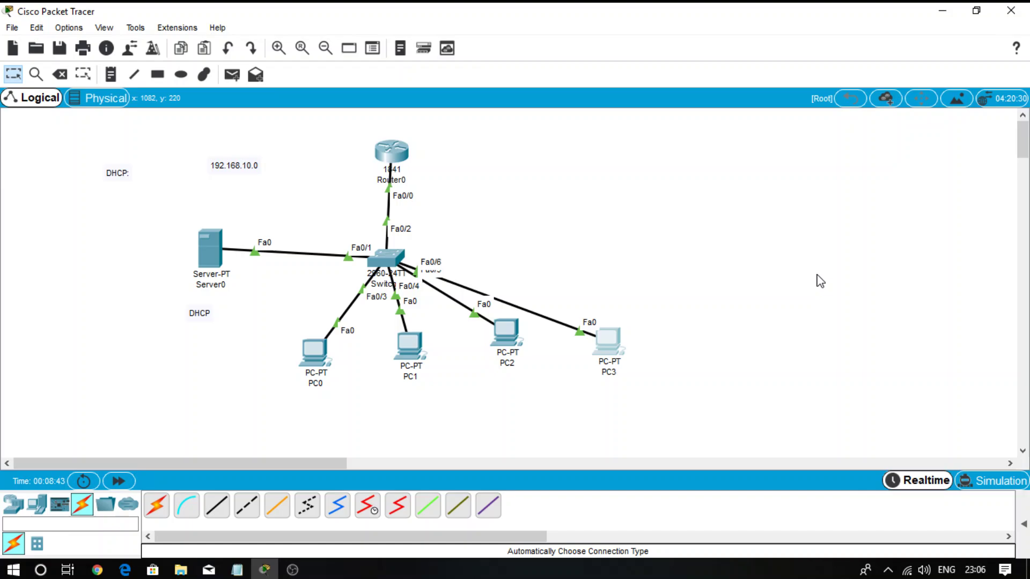